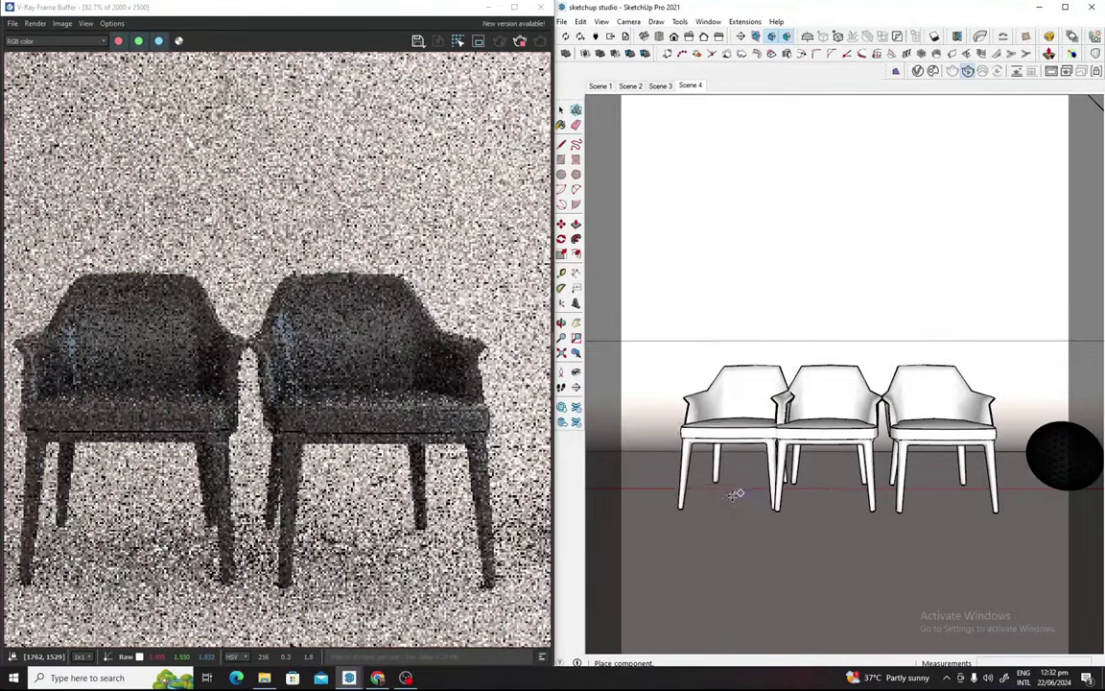
- Drop the chair into the scene at the chosen viewport spot
{"action": "left_click", "coordinate": [716, 501]}
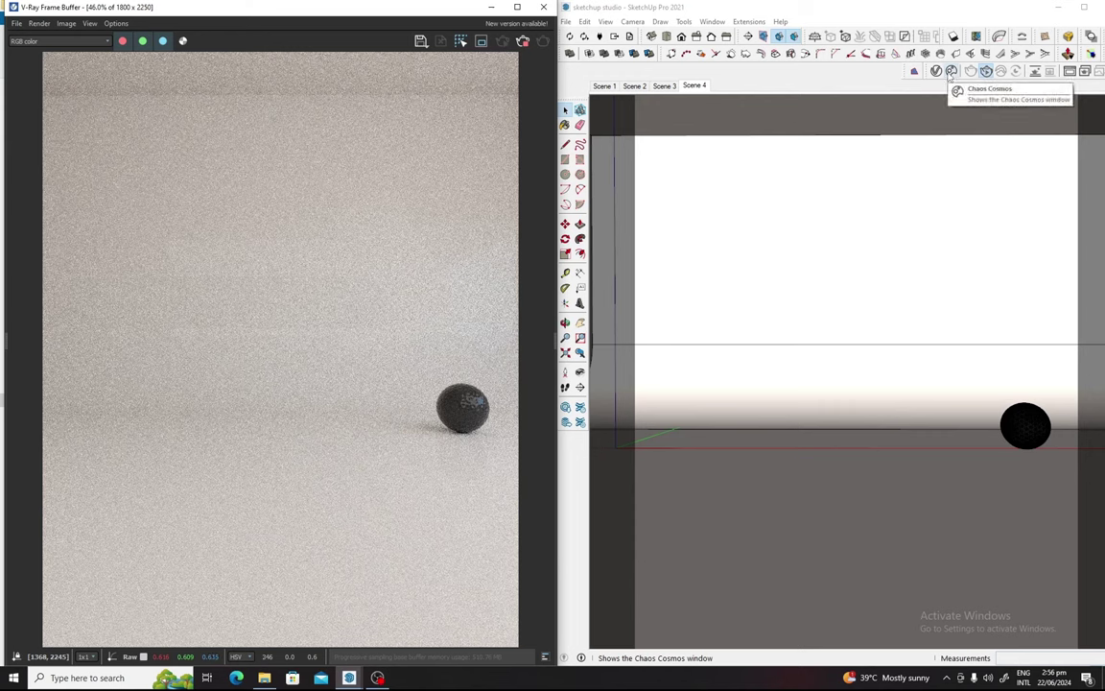
- Open Chaos Cosmos beside the render and clear the 3D Models filter and table search
{"action": "left_click", "coordinate": [952, 72]}
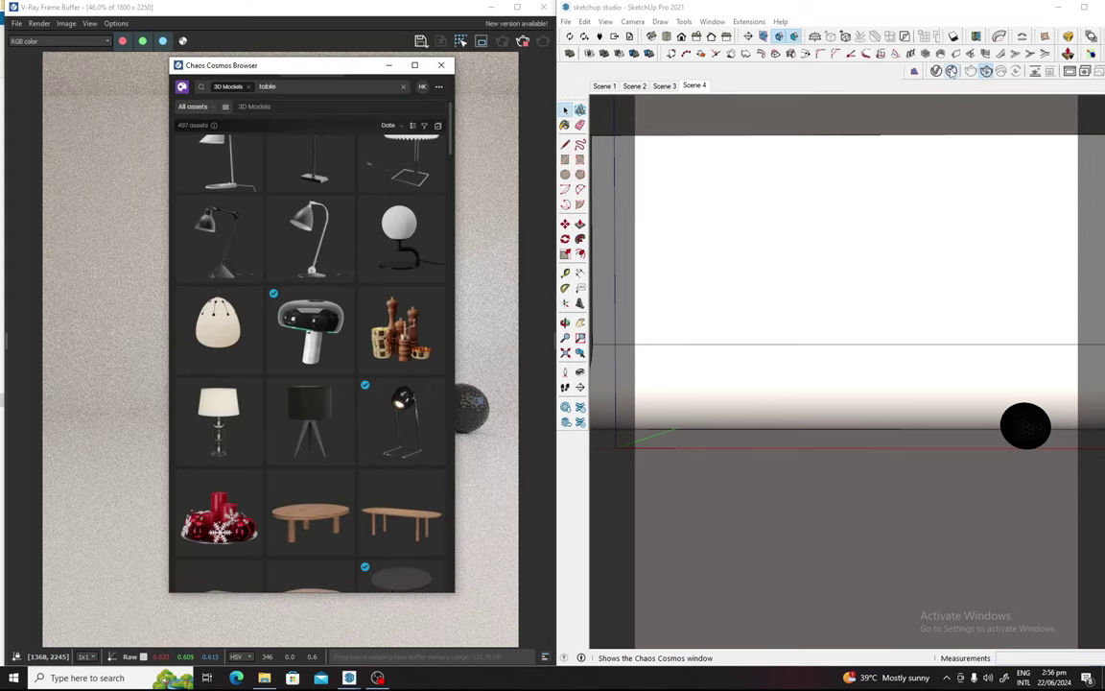
{"action": "left_click_drag", "start_coordinate": [218, 71], "coordinate": [294, 74]}
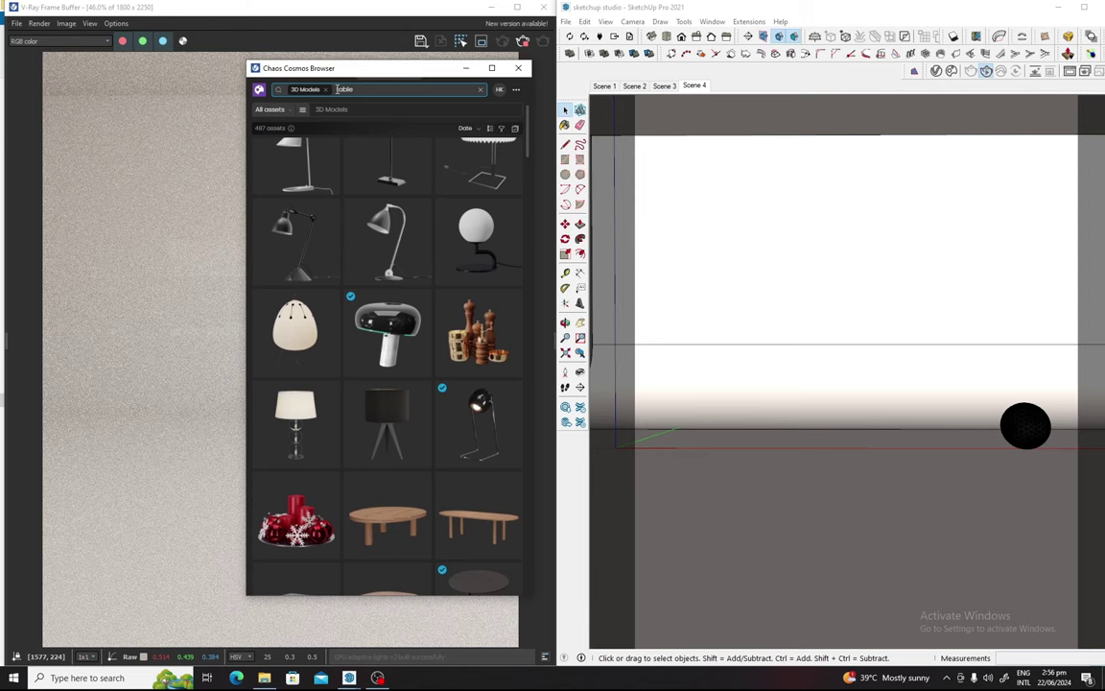
{"action": "left_click", "coordinate": [325, 89]}
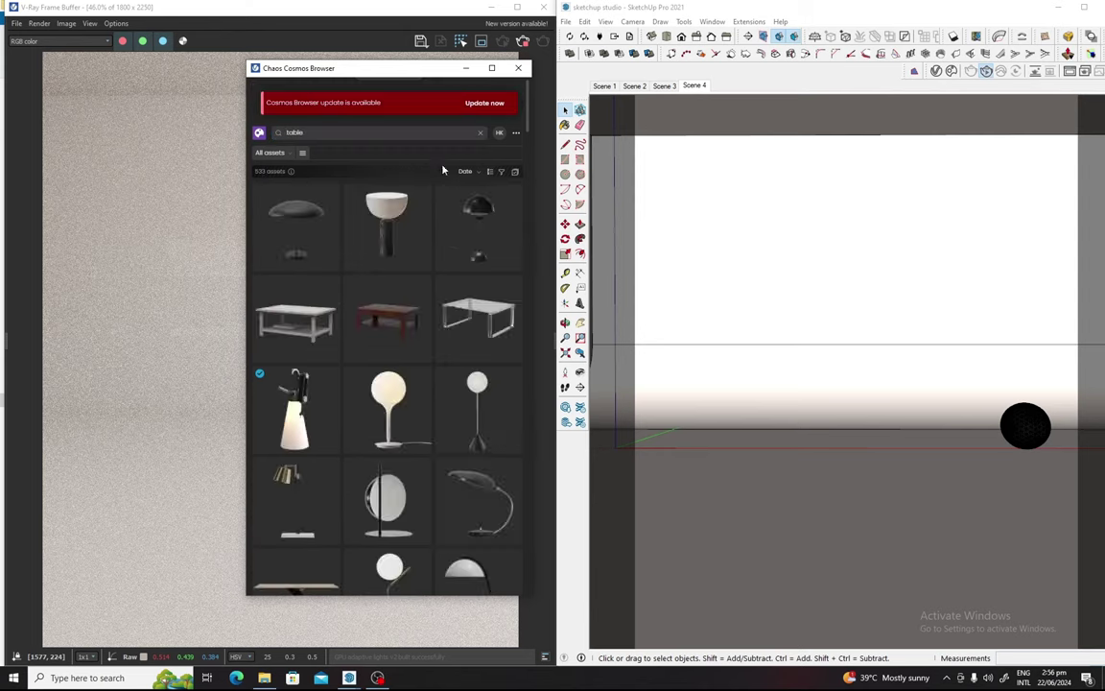
{"action": "left_click", "coordinate": [259, 133]}
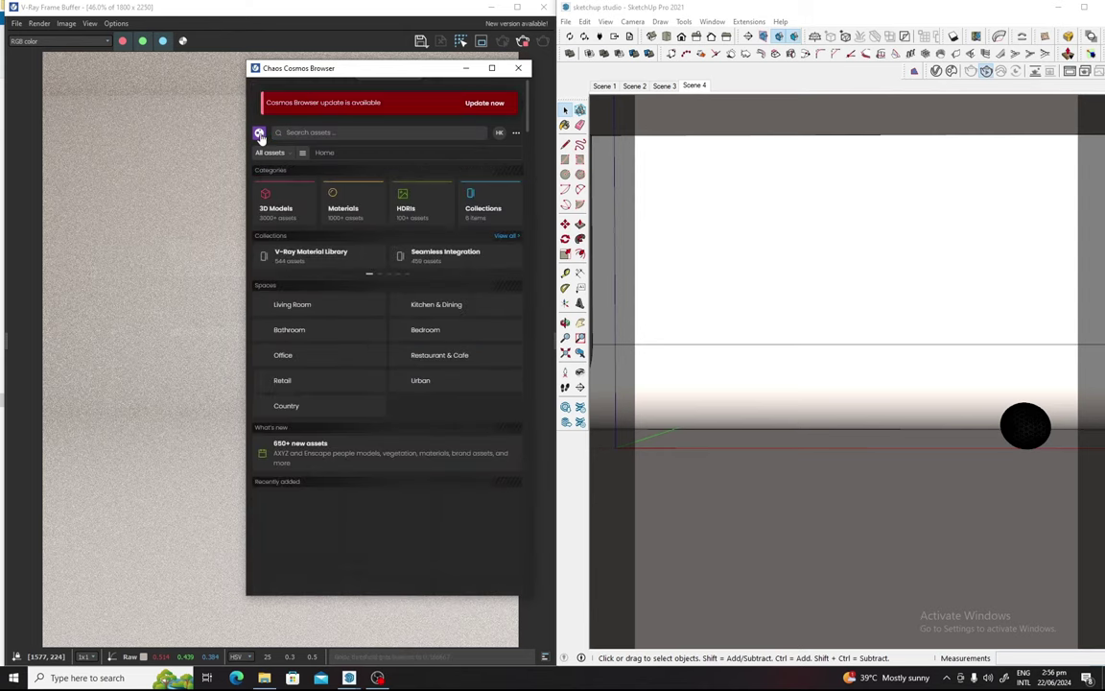
- Browse the 3D Models category, then return to the Cosmos Home page
{"action": "left_click", "coordinate": [273, 200]}
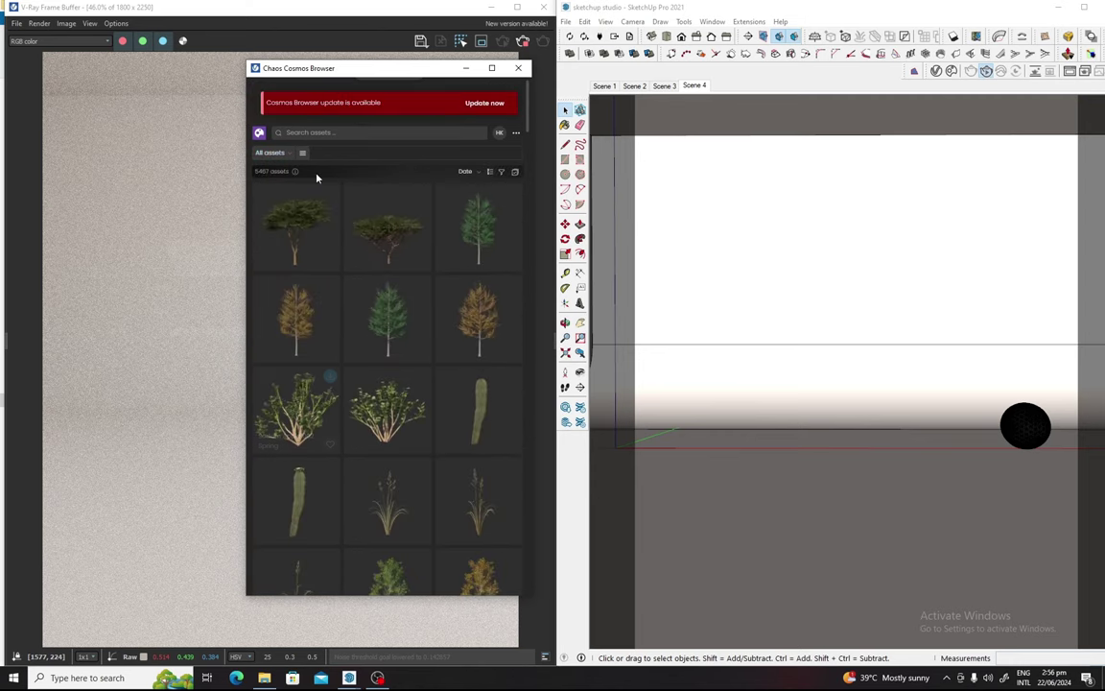
{"action": "left_click", "coordinate": [259, 134]}
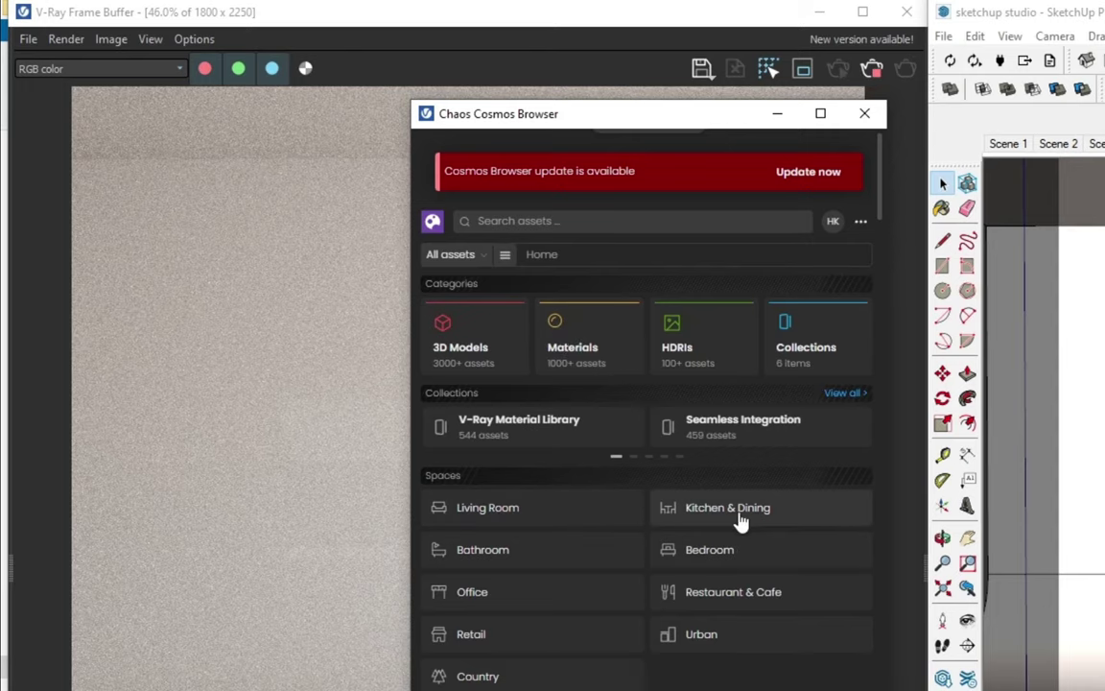
{"action": "left_click", "coordinate": [516, 220]}
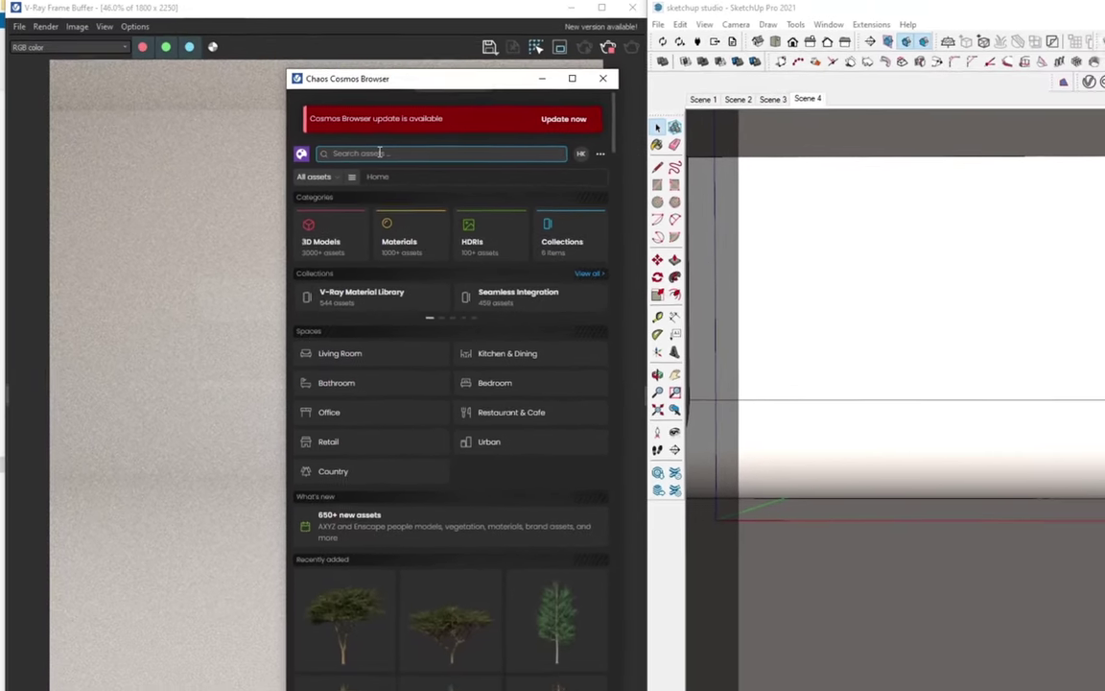
- Rerun the recent 'chair' search and scroll through the 144 chair results
{"action": "left_click", "coordinate": [327, 132]}
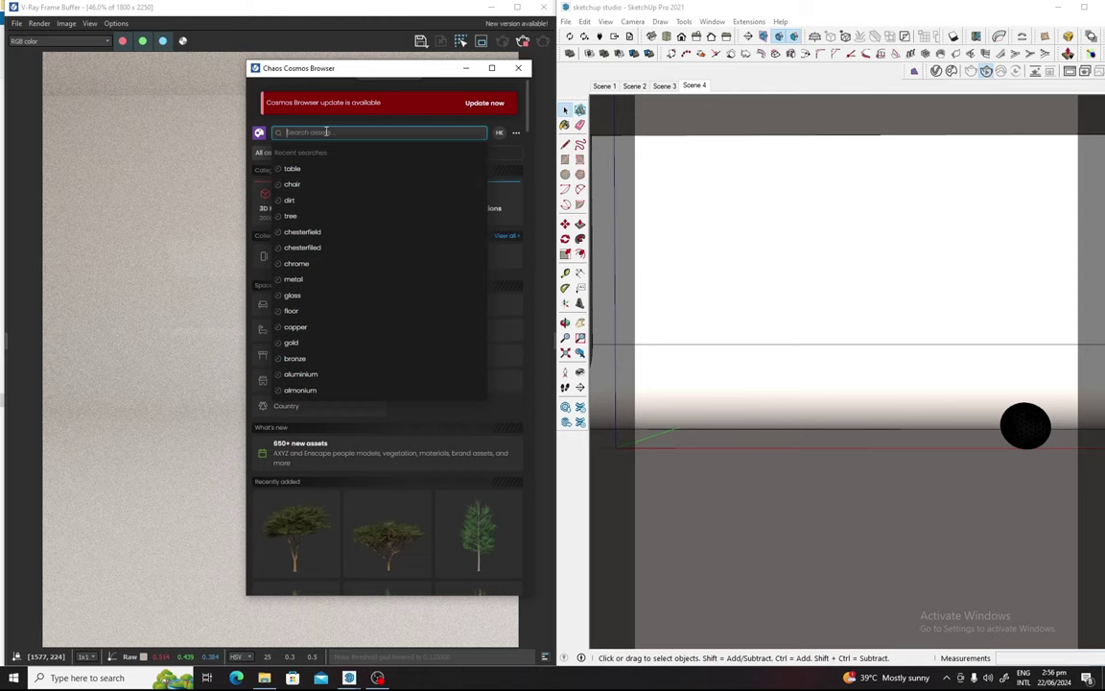
{"action": "left_click", "coordinate": [292, 184]}
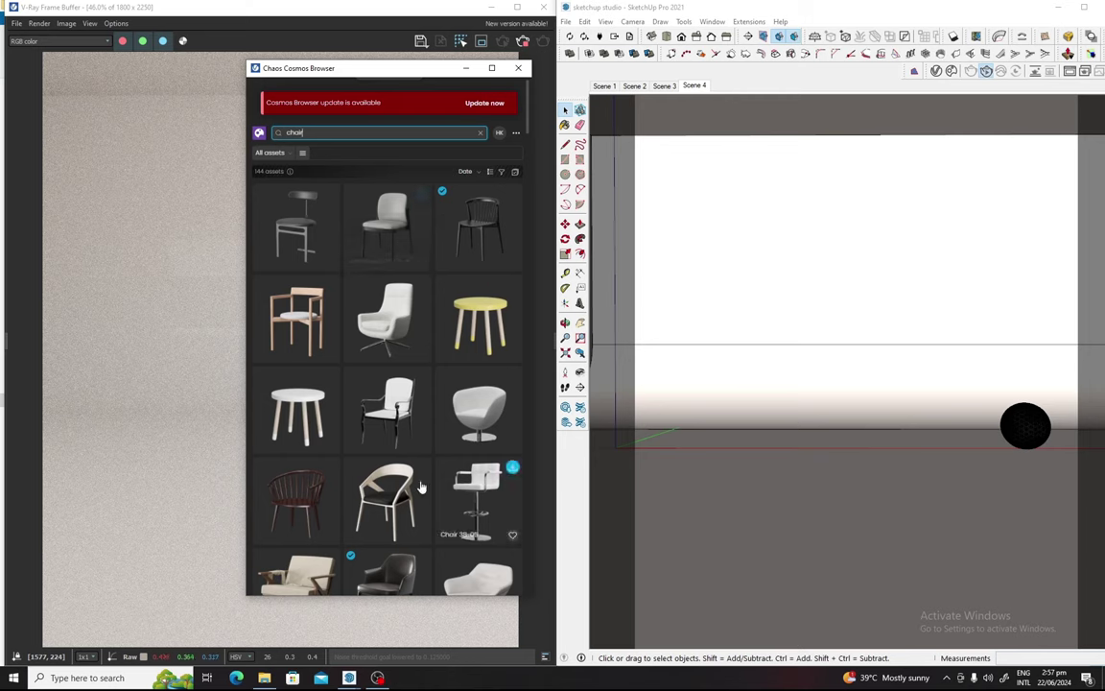
{"action": "scroll", "coordinate": [348, 438], "scroll_direction": "down", "scroll_amount": 2}
{"action": "scroll", "coordinate": [349, 437], "scroll_direction": "down", "scroll_amount": 5}
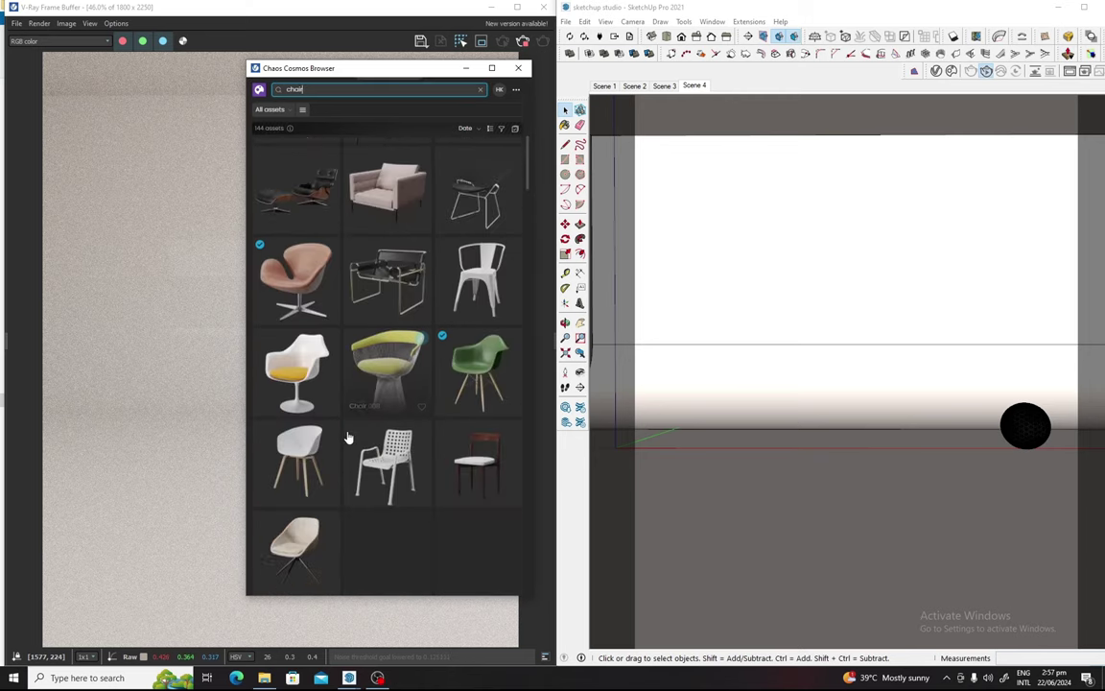
{"action": "scroll", "coordinate": [348, 438], "scroll_direction": "down", "scroll_amount": 5}
{"action": "scroll", "coordinate": [348, 438], "scroll_direction": "down", "scroll_amount": 3}
{"action": "scroll", "coordinate": [348, 437], "scroll_direction": "down", "scroll_amount": 3}
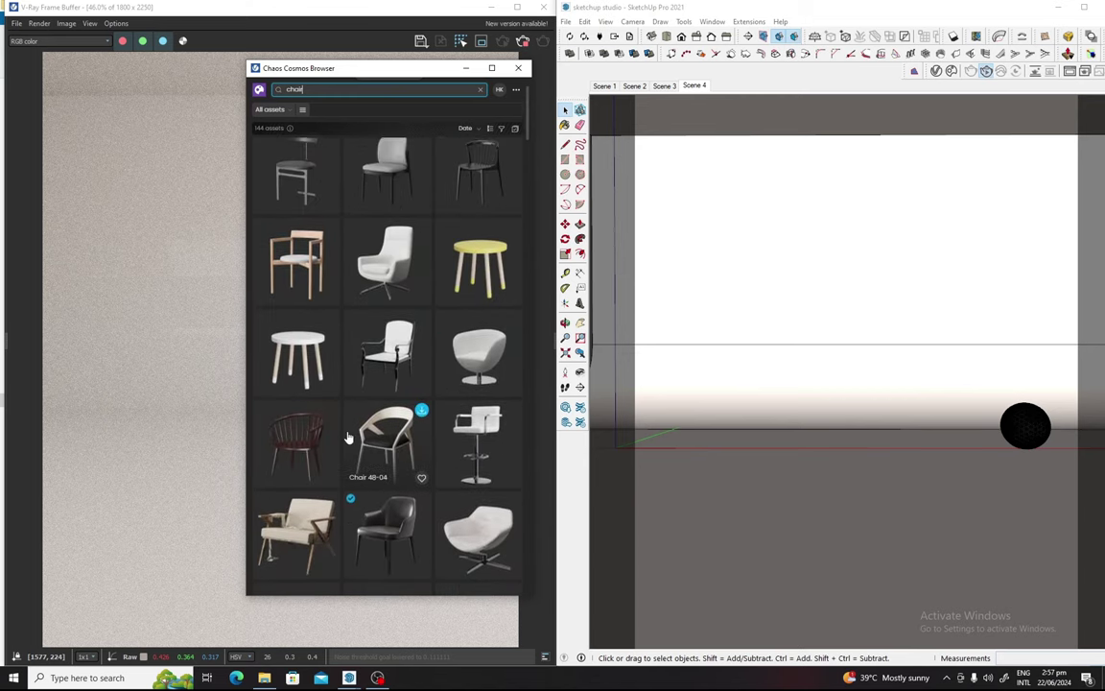
{"action": "scroll", "coordinate": [349, 437], "scroll_direction": "up", "scroll_amount": 2}
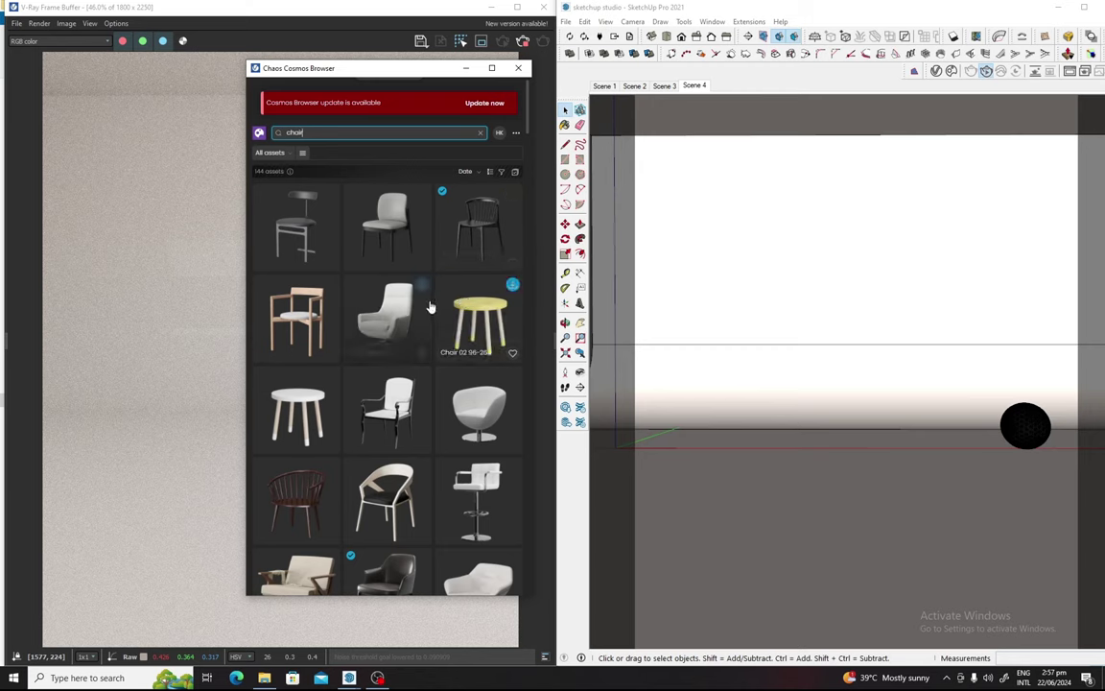
{"action": "scroll", "coordinate": [430, 307], "scroll_direction": "down", "scroll_amount": 2}
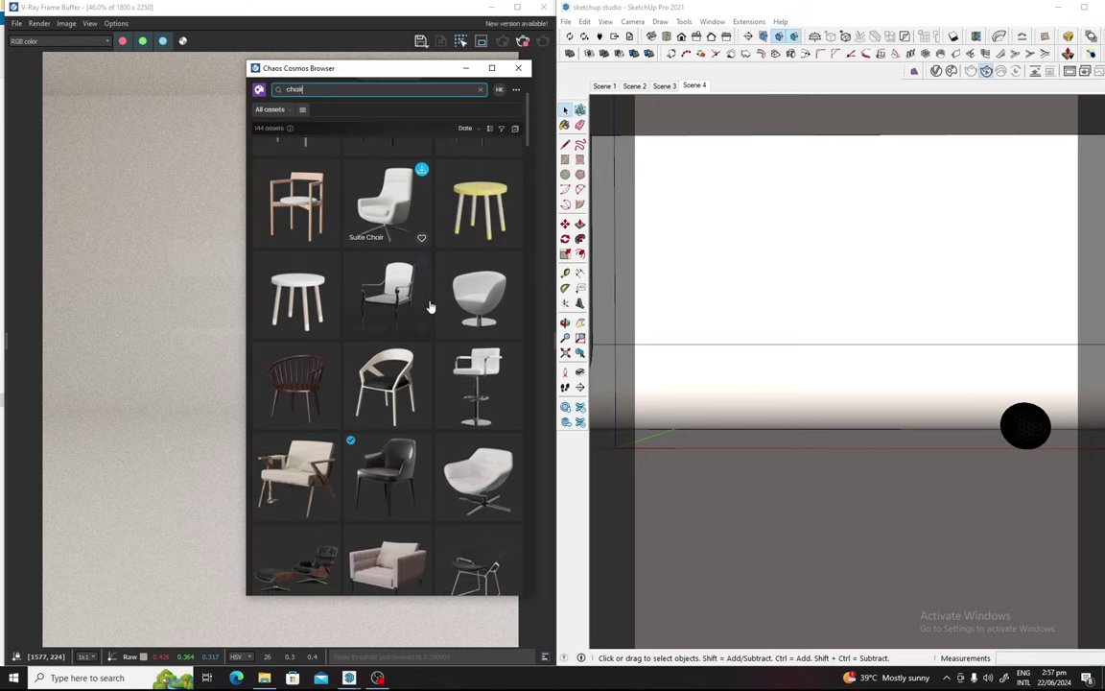
- Download the white swivel egg chair (Chair 38-26) and import it into the scene
{"action": "left_click", "coordinate": [502, 267]}
{"action": "scroll", "coordinate": [451, 307], "scroll_direction": "down", "scroll_amount": 5}
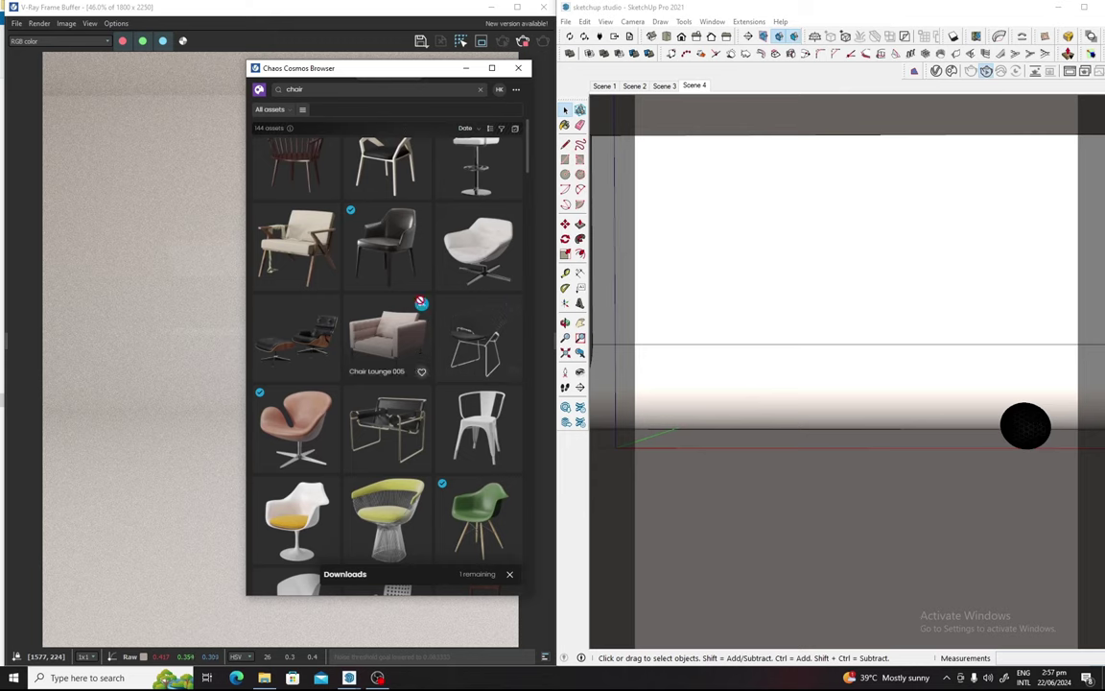
{"action": "scroll", "coordinate": [394, 333], "scroll_direction": "up", "scroll_amount": 2}
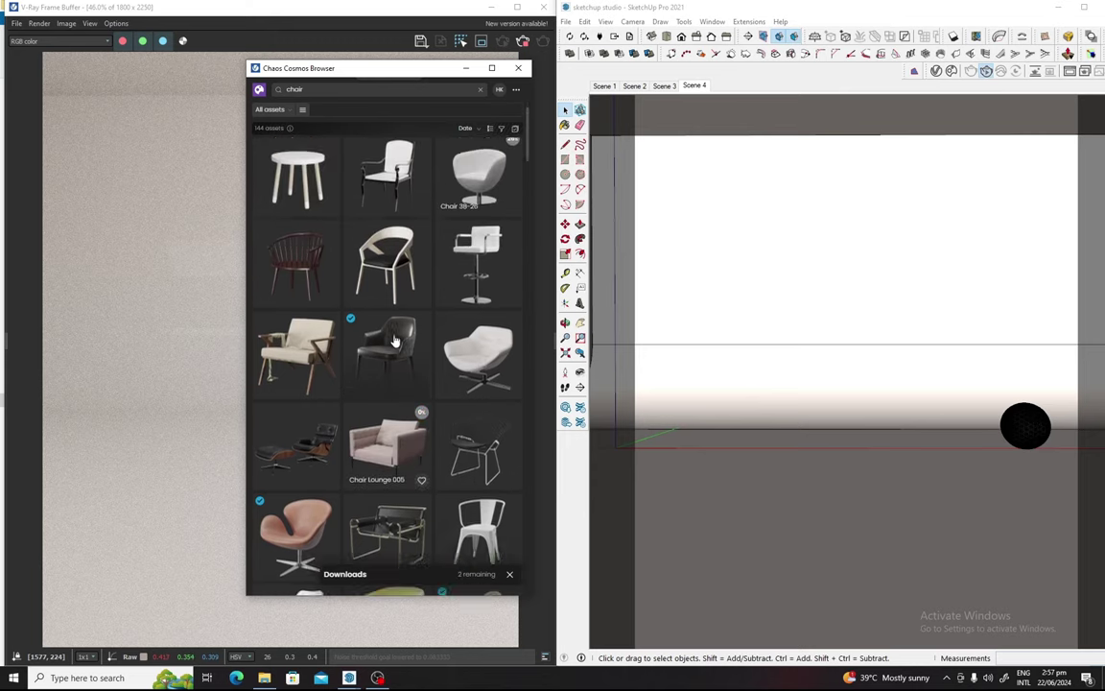
{"action": "scroll", "coordinate": [393, 333], "scroll_direction": "up", "scroll_amount": 3}
{"action": "scroll", "coordinate": [490, 337], "scroll_direction": "up", "scroll_amount": 1}
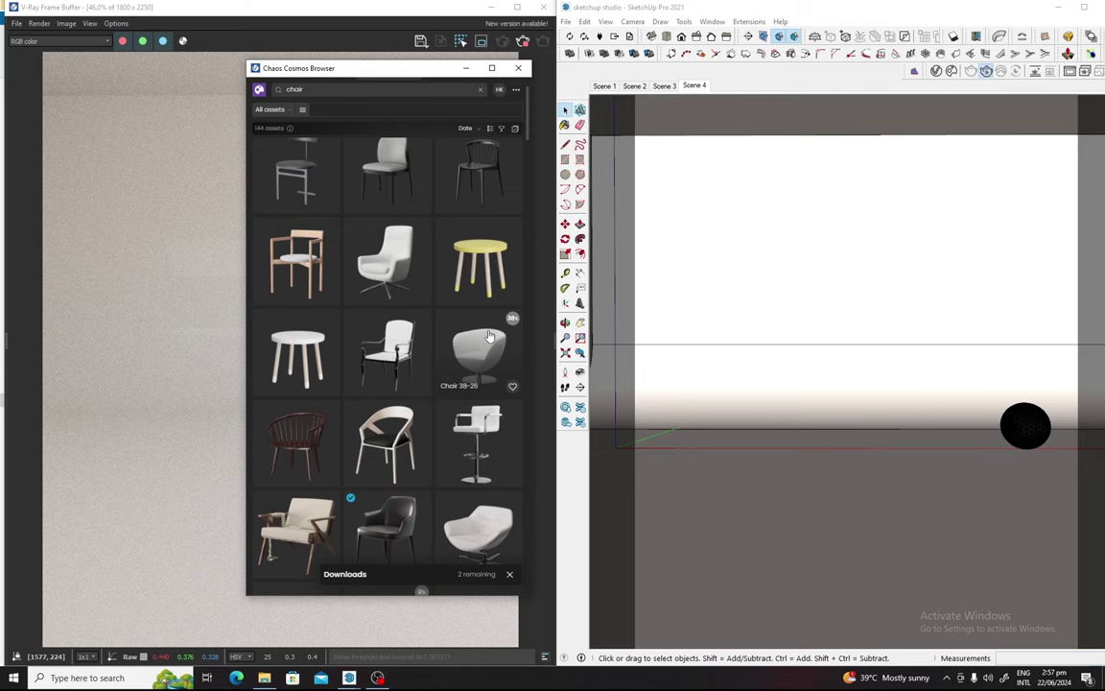
{"action": "scroll", "coordinate": [499, 326], "scroll_direction": "down", "scroll_amount": 1}
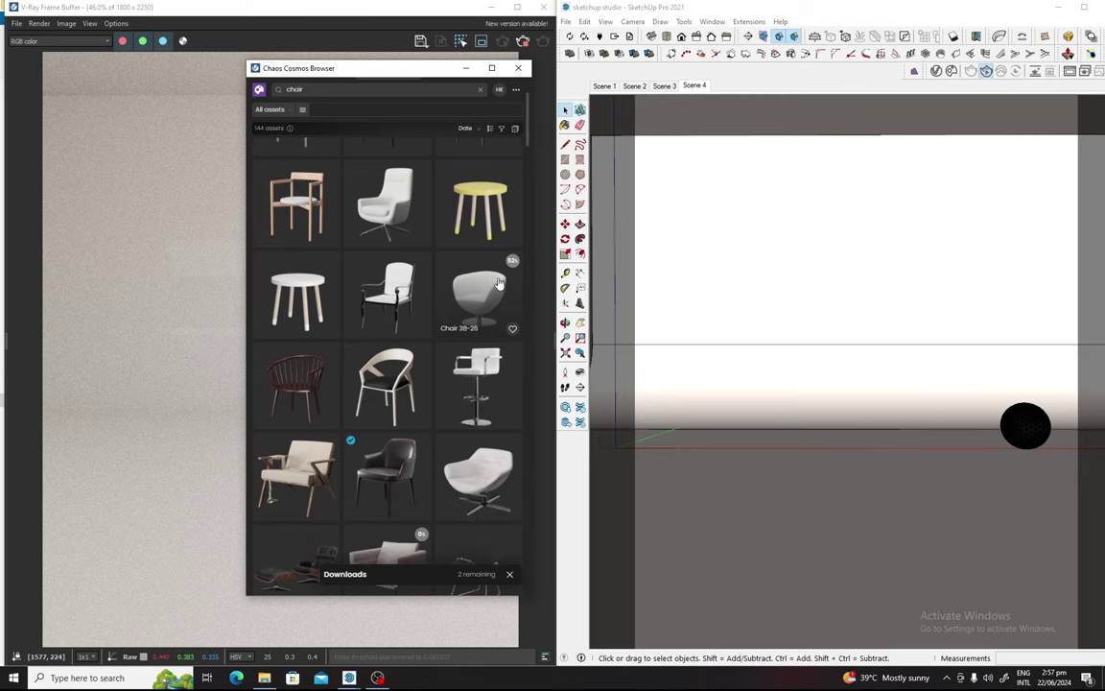
{"action": "scroll", "coordinate": [480, 307], "scroll_direction": "down", "scroll_amount": 2}
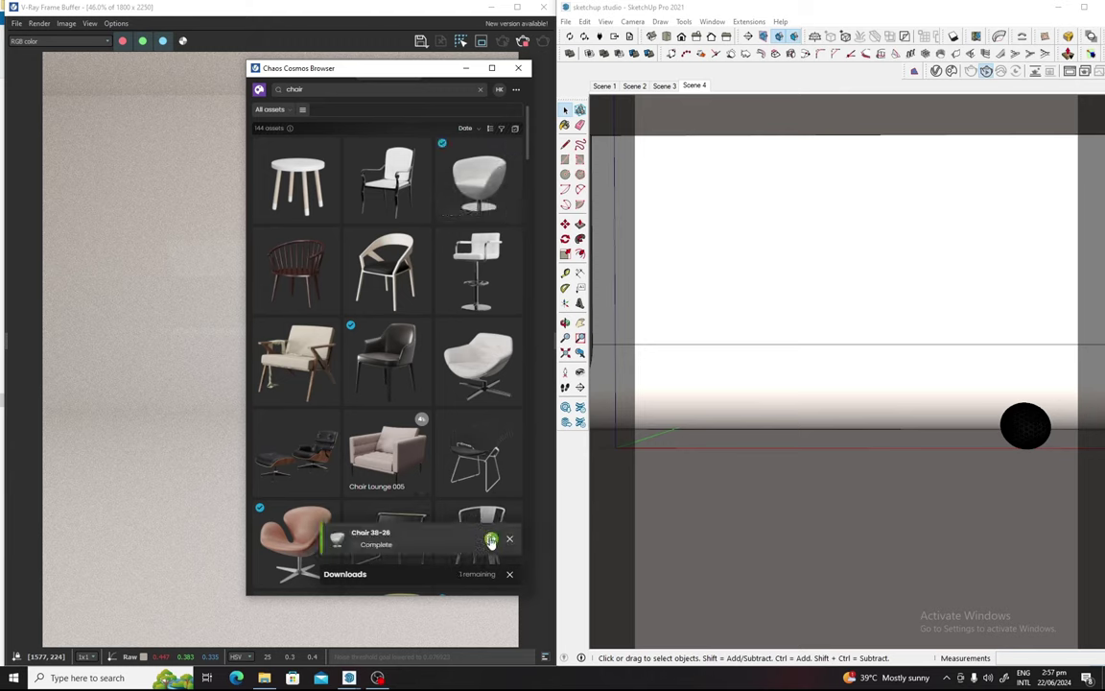
{"action": "left_click", "coordinate": [491, 541]}
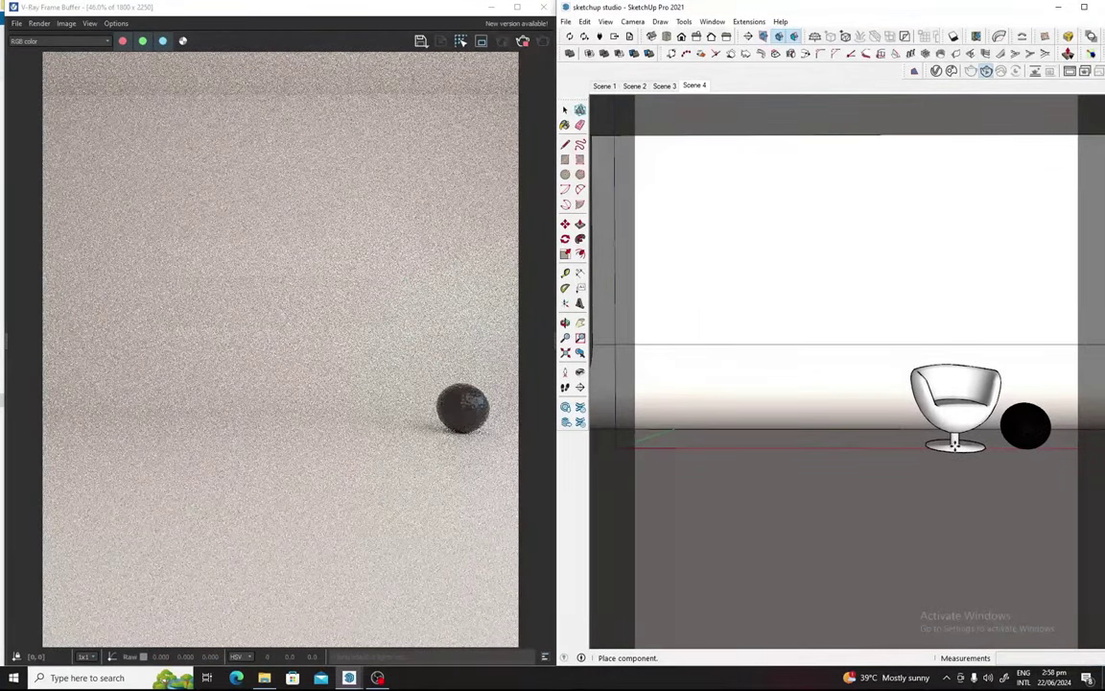
- Place the egg chair beside the sphere and delete the extra middle copy
{"action": "left_click", "coordinate": [955, 443]}
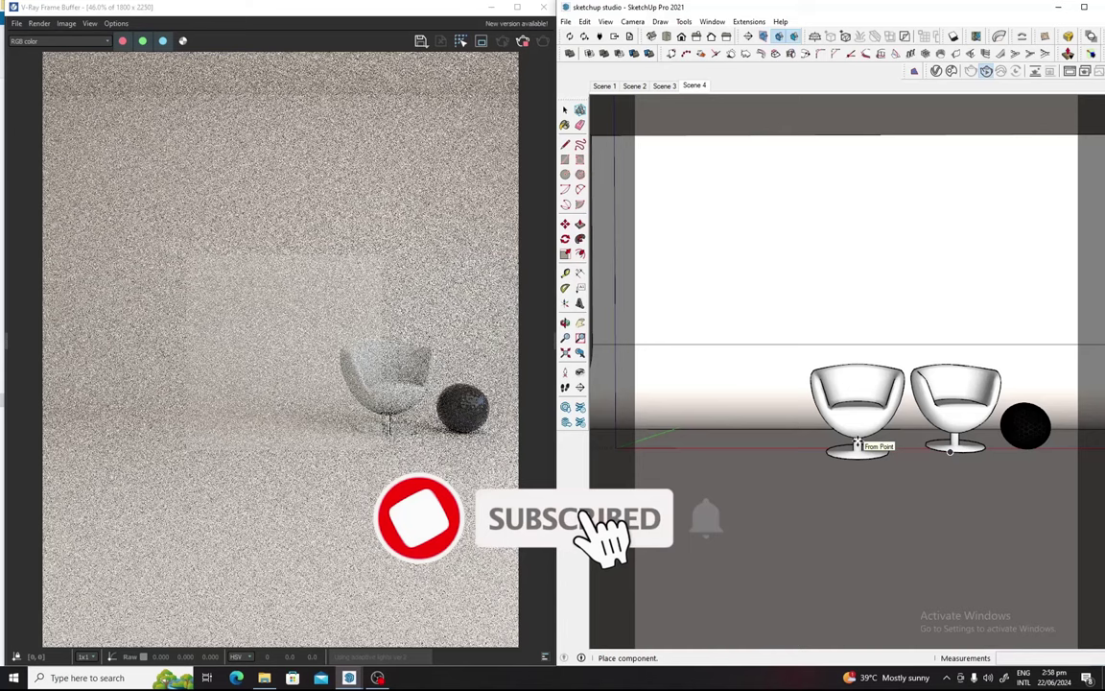
{"action": "left_click", "coordinate": [858, 444]}
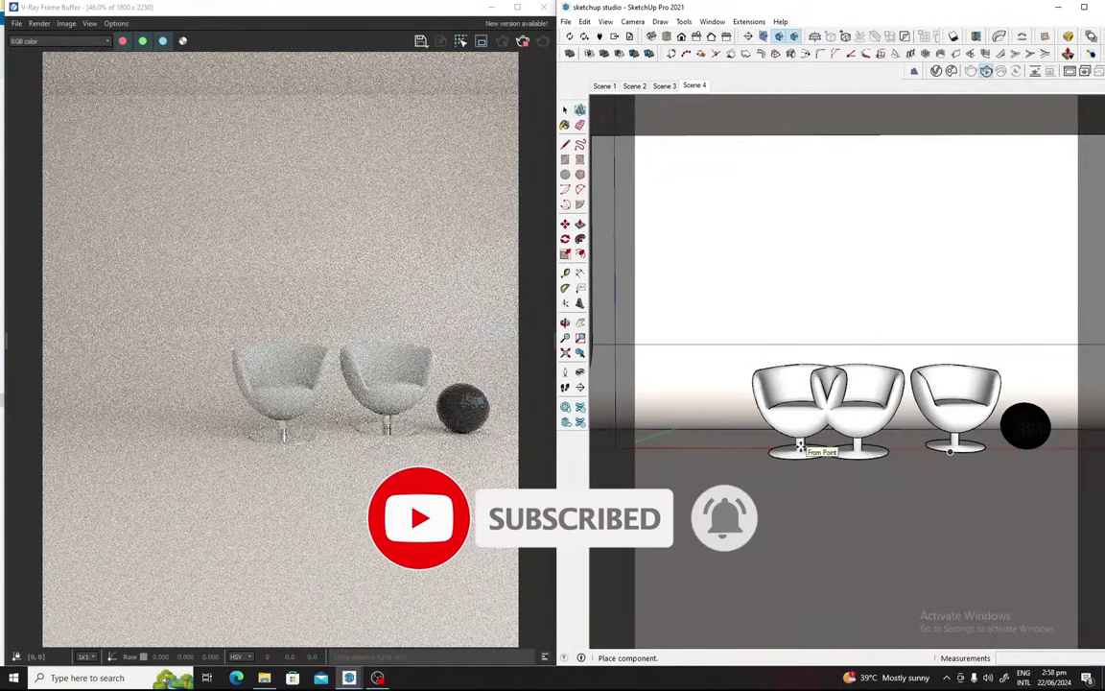
{"action": "key", "text": "Escape"}
{"action": "left_click", "coordinate": [848, 415]}
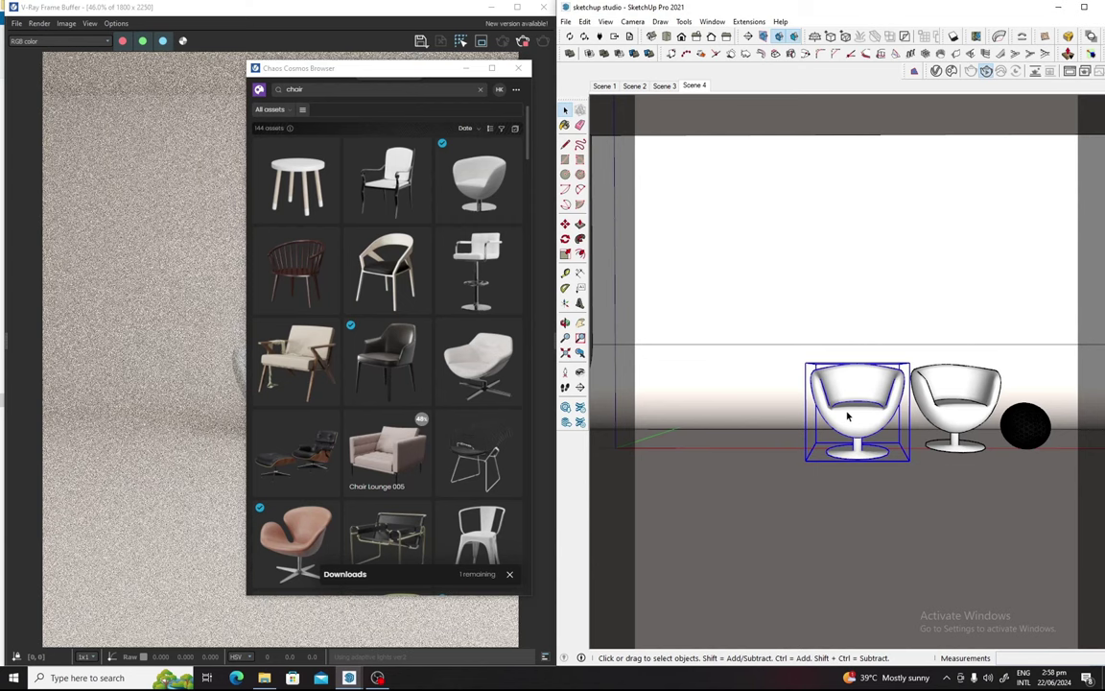
{"action": "key", "text": "Delete"}
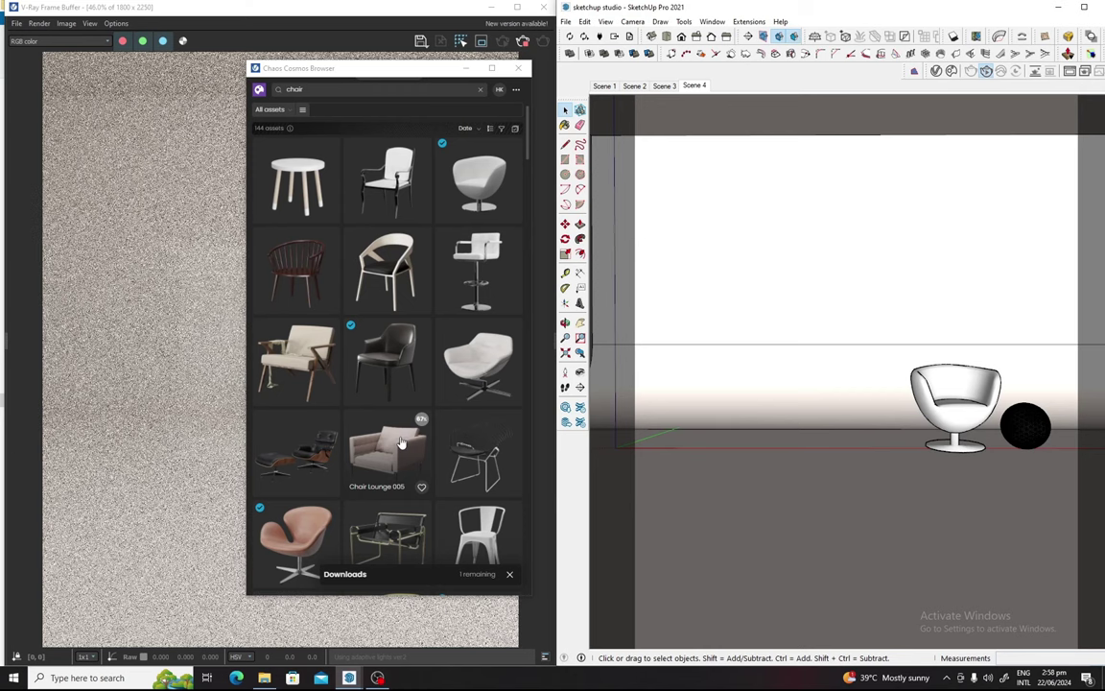
- Import the Chair Lounge 005 armchair and place one copy left of the egg chair
{"action": "scroll", "coordinate": [401, 441], "scroll_direction": "down", "scroll_amount": 1}
{"action": "scroll", "coordinate": [401, 441], "scroll_direction": "down", "scroll_amount": 1}
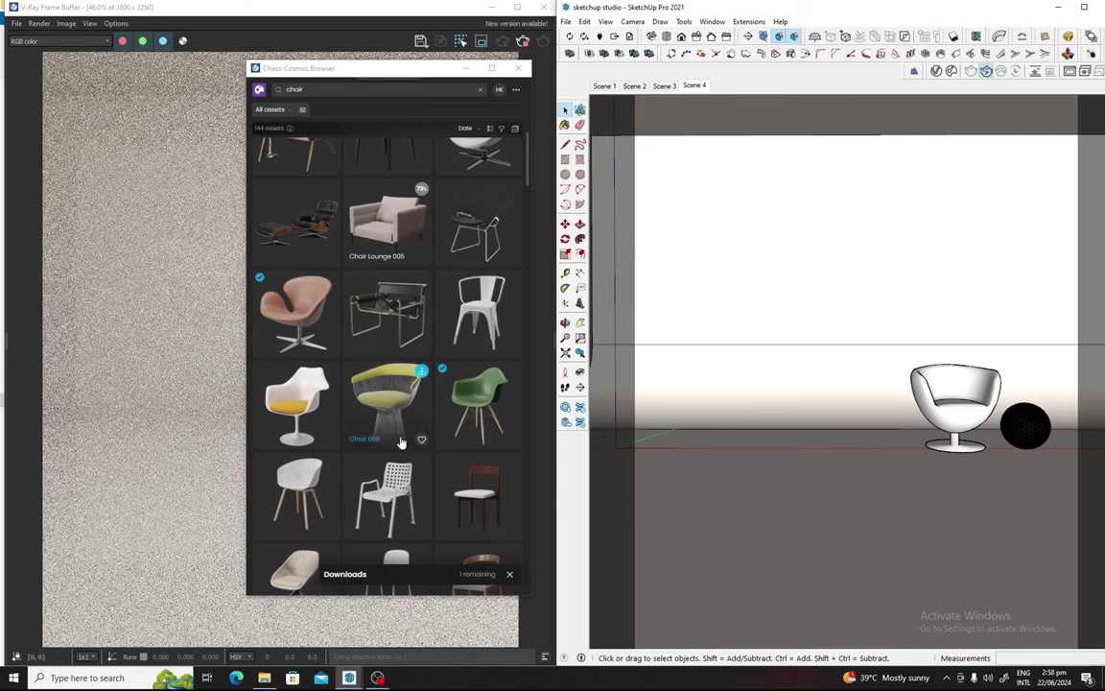
{"action": "scroll", "coordinate": [393, 444], "scroll_direction": "down", "scroll_amount": 1}
{"action": "left_click", "coordinate": [330, 437]}
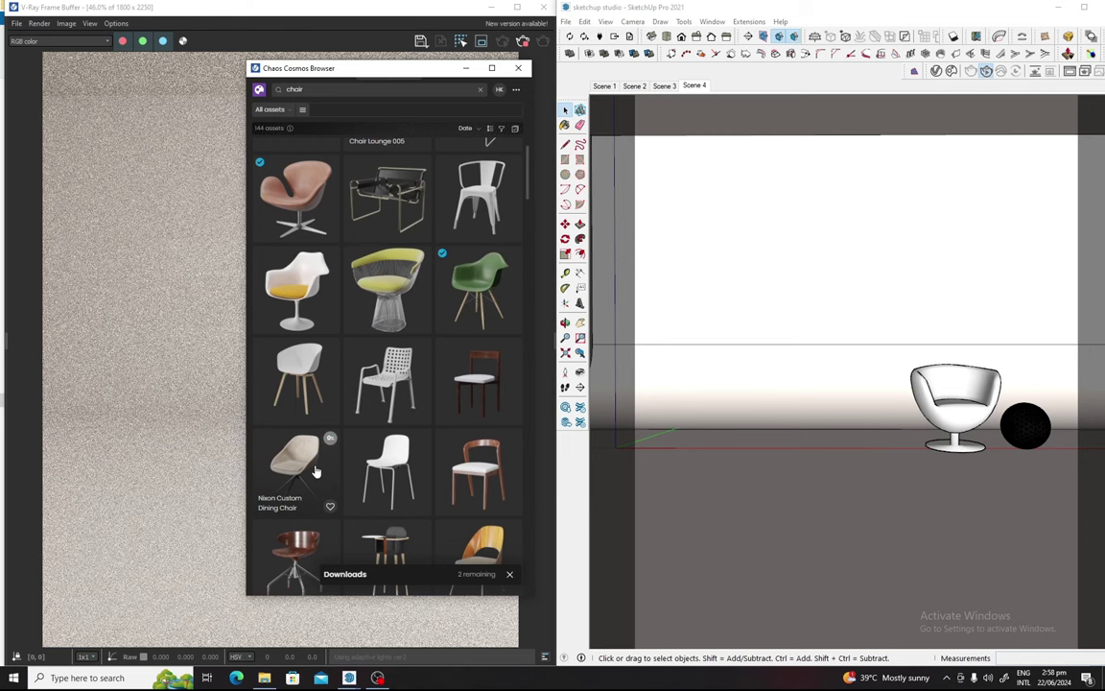
{"action": "scroll", "coordinate": [316, 470], "scroll_direction": "up", "scroll_amount": 1}
{"action": "scroll", "coordinate": [302, 479], "scroll_direction": "up", "scroll_amount": 2}
{"action": "left_click", "coordinate": [491, 540]}
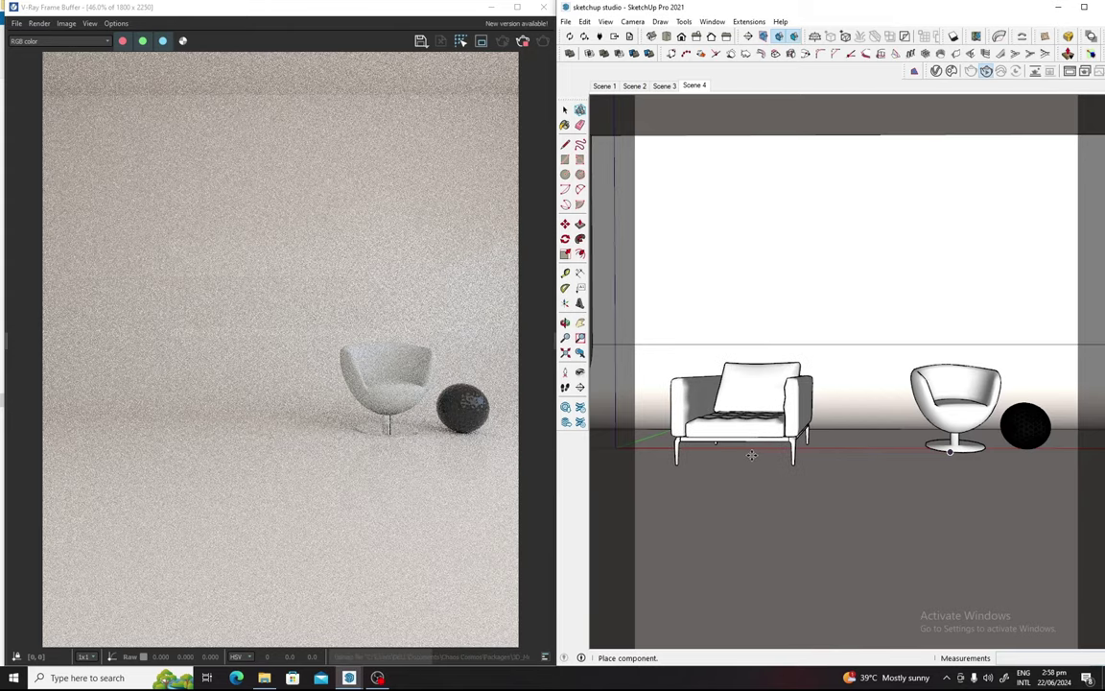
{"action": "left_click", "coordinate": [752, 455]}
{"action": "key", "text": "Escape"}
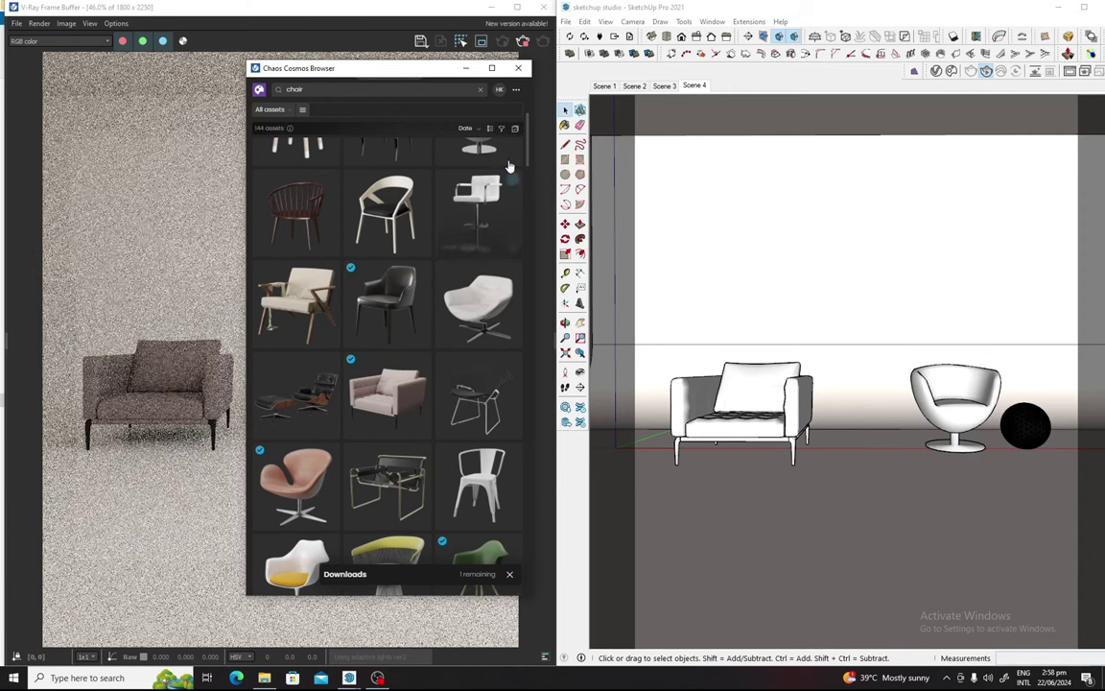
- Close the Cosmos browser and bring up the V-Ray Asset Editor
{"action": "left_click_drag", "start_coordinate": [445, 69], "coordinate": [389, 100]}
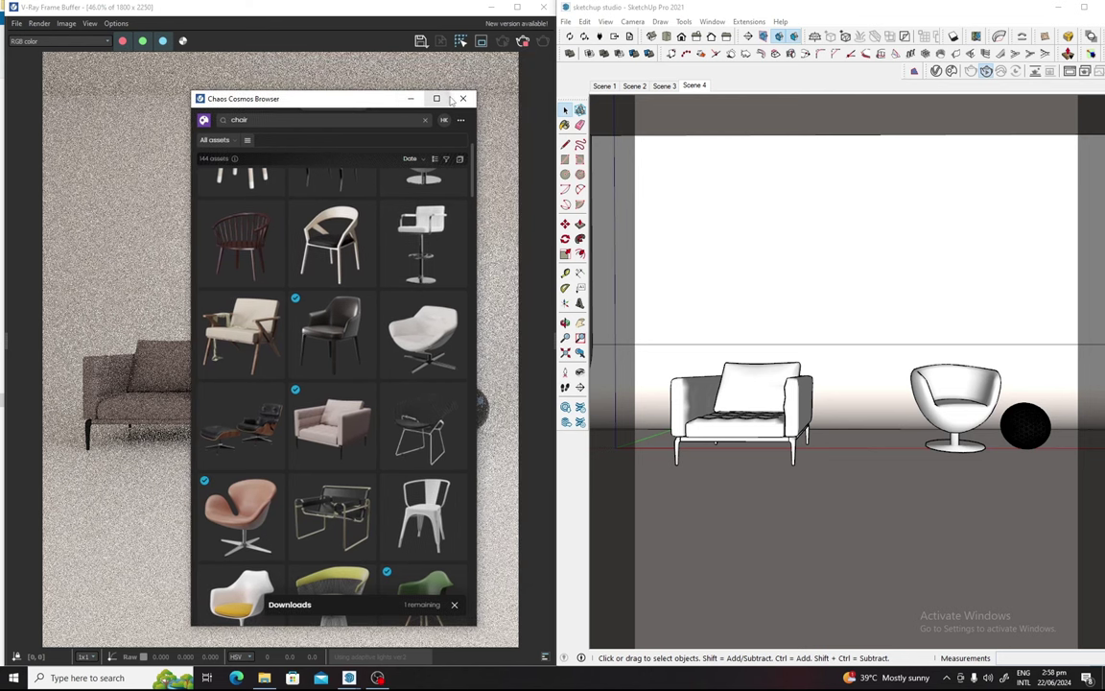
{"action": "left_click", "coordinate": [460, 100]}
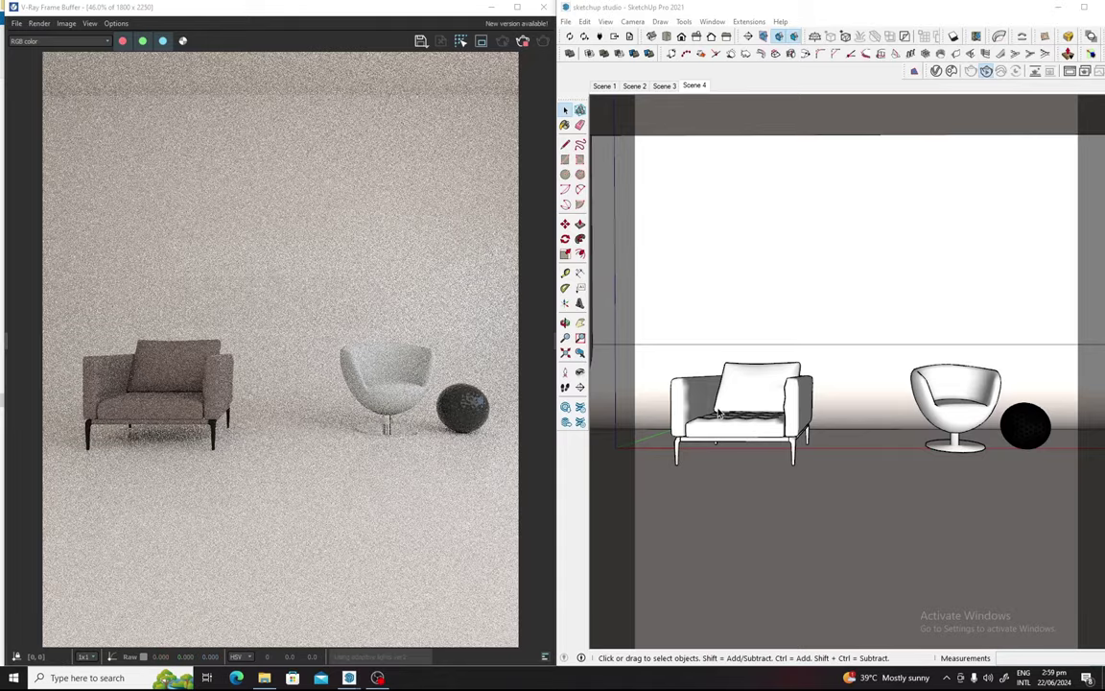
{"action": "scroll", "coordinate": [955, 401], "scroll_direction": "up", "scroll_amount": 1}
{"action": "scroll", "coordinate": [960, 403], "scroll_direction": "up", "scroll_amount": 2}
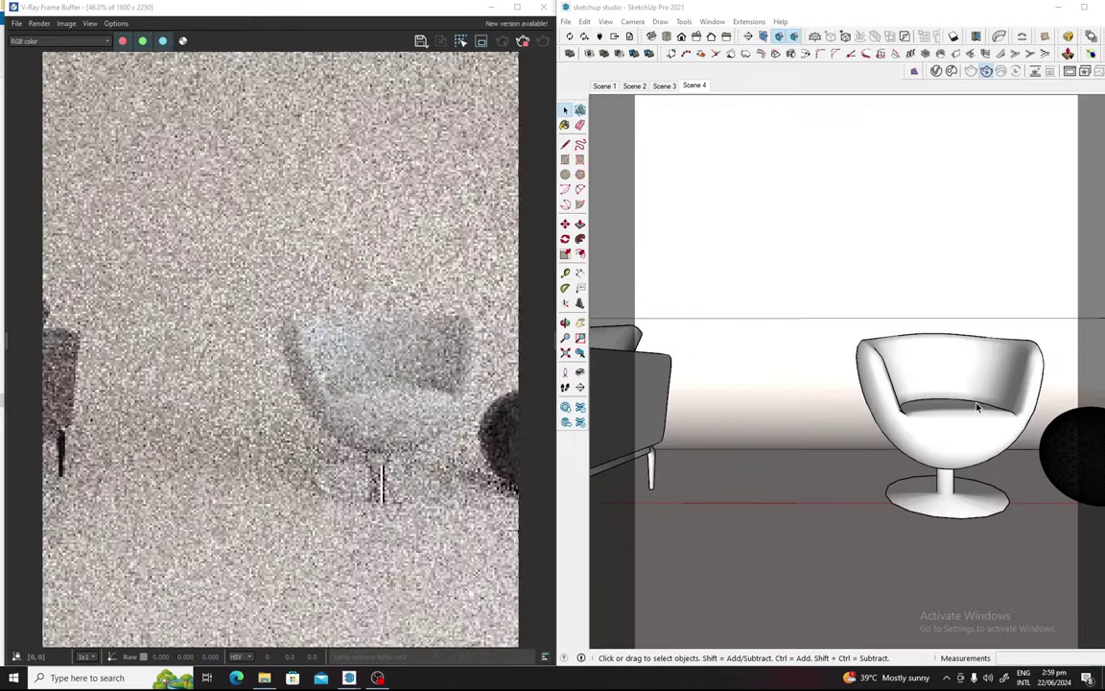
{"action": "scroll", "coordinate": [964, 405], "scroll_direction": "up", "scroll_amount": 1}
{"action": "scroll", "coordinate": [977, 408], "scroll_direction": "down", "scroll_amount": 1}
{"action": "scroll", "coordinate": [977, 408], "scroll_direction": "down", "scroll_amount": 1}
{"action": "scroll", "coordinate": [954, 182], "scroll_direction": "down", "scroll_amount": 1}
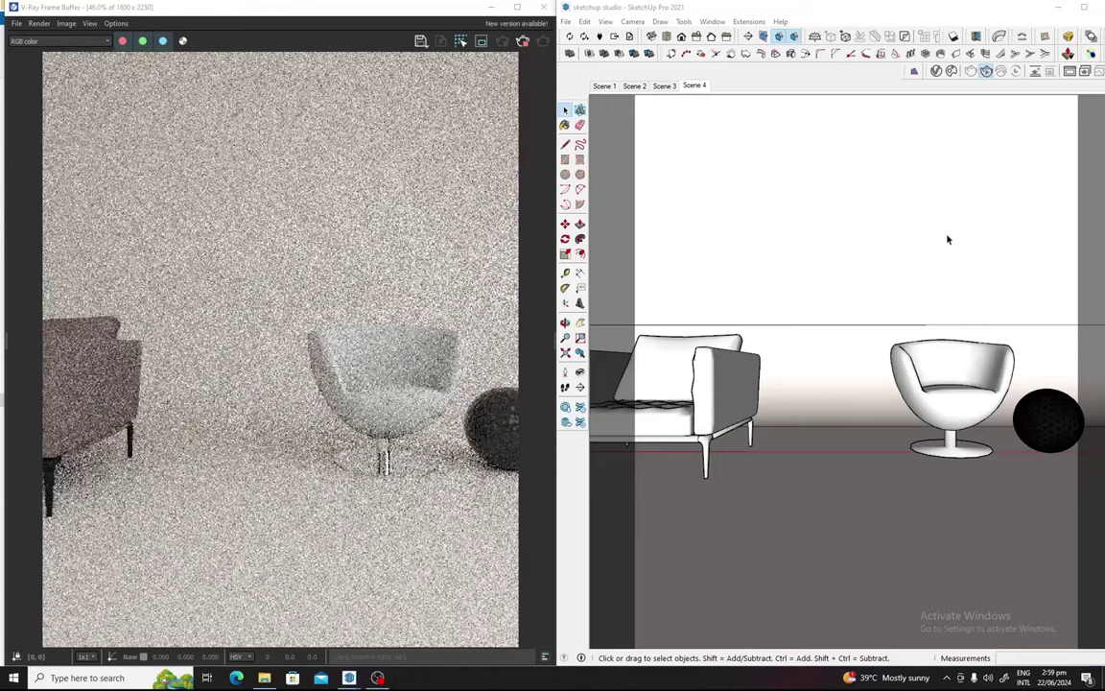
{"action": "left_click", "coordinate": [936, 72]}
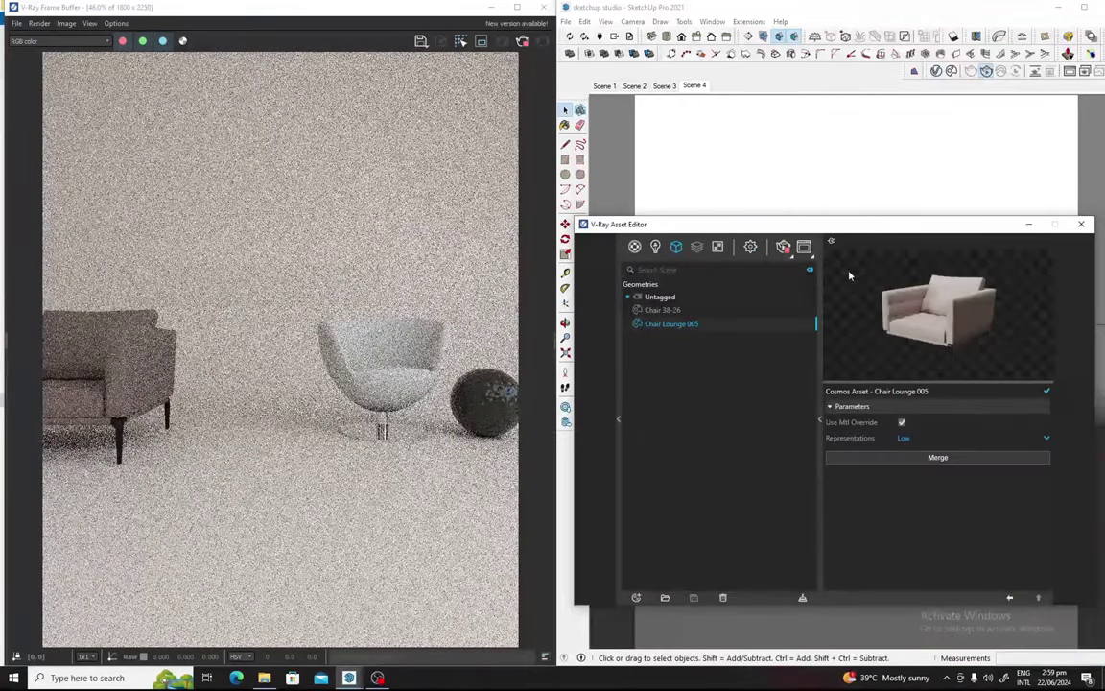
- Select the Chair Lounge 005 geometry in the Asset Editor and merge it into the scene
{"action": "left_click", "coordinate": [662, 310]}
{"action": "left_click", "coordinate": [634, 246]}
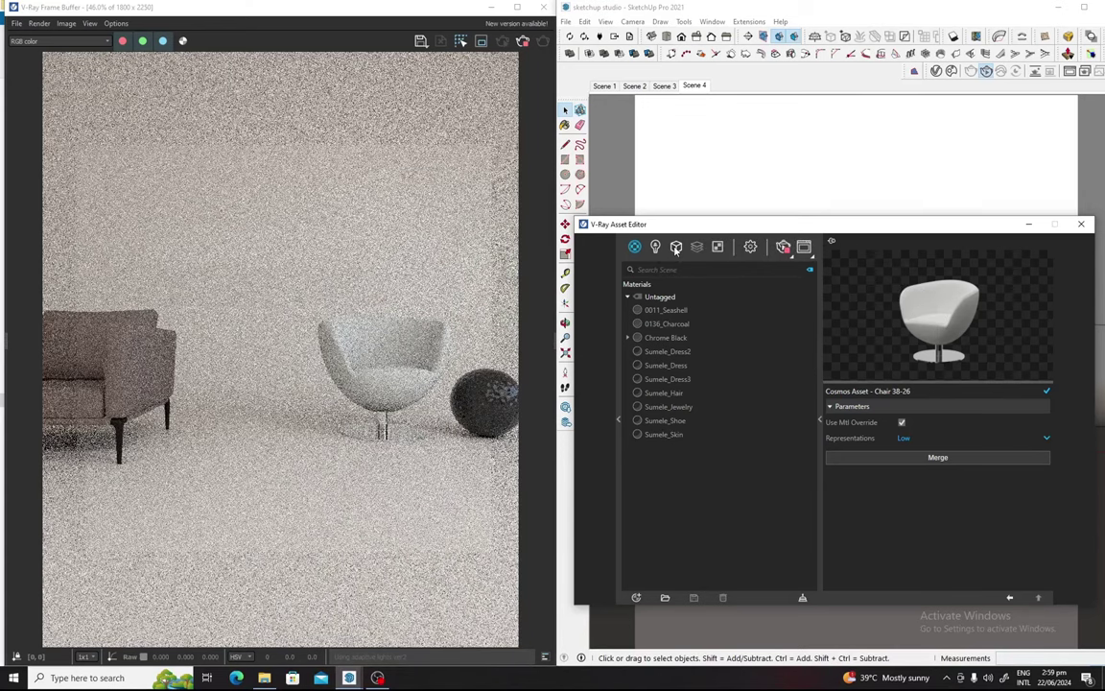
{"action": "left_click_drag", "start_coordinate": [902, 226], "coordinate": [507, 251]}
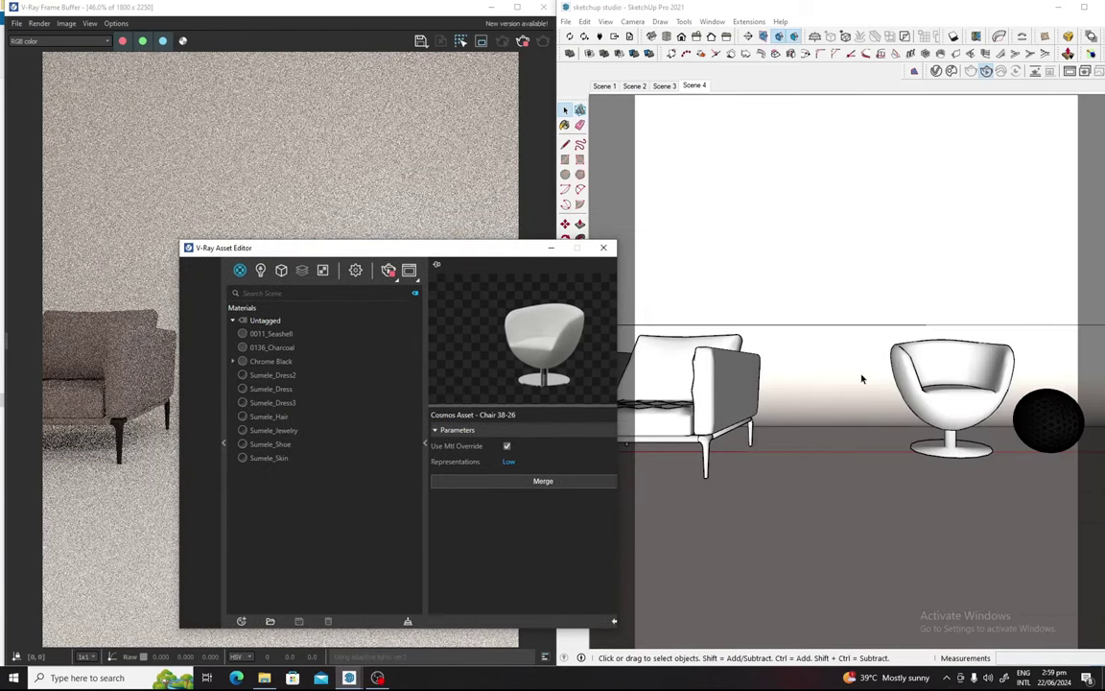
{"action": "left_click", "coordinate": [947, 392]}
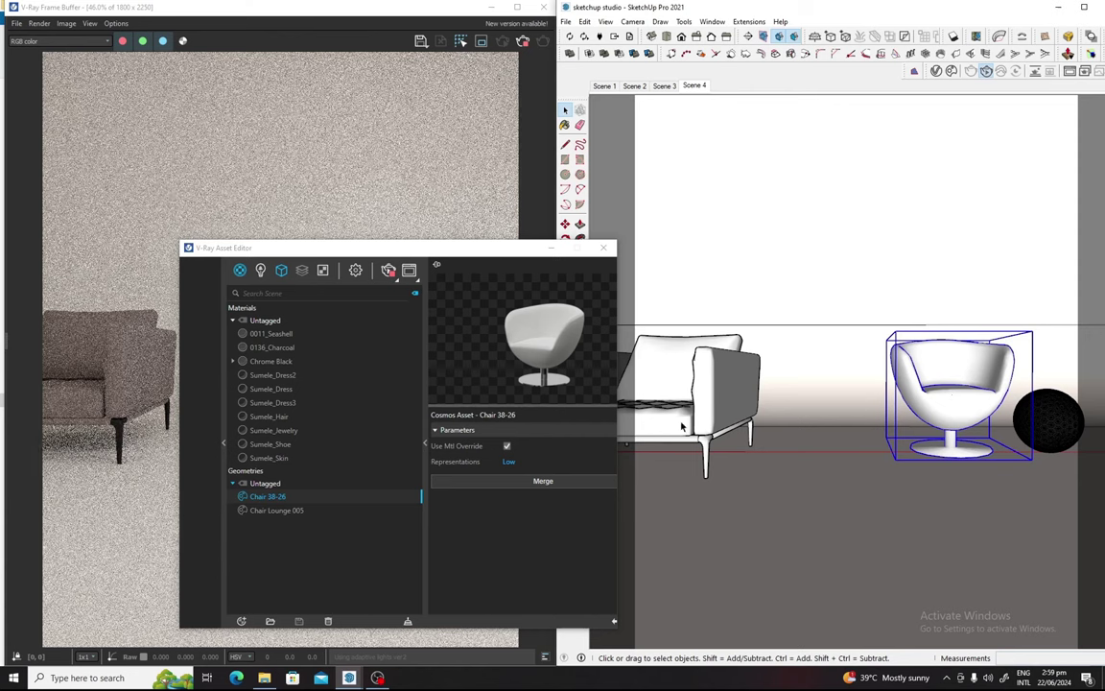
{"action": "left_click", "coordinate": [276, 510]}
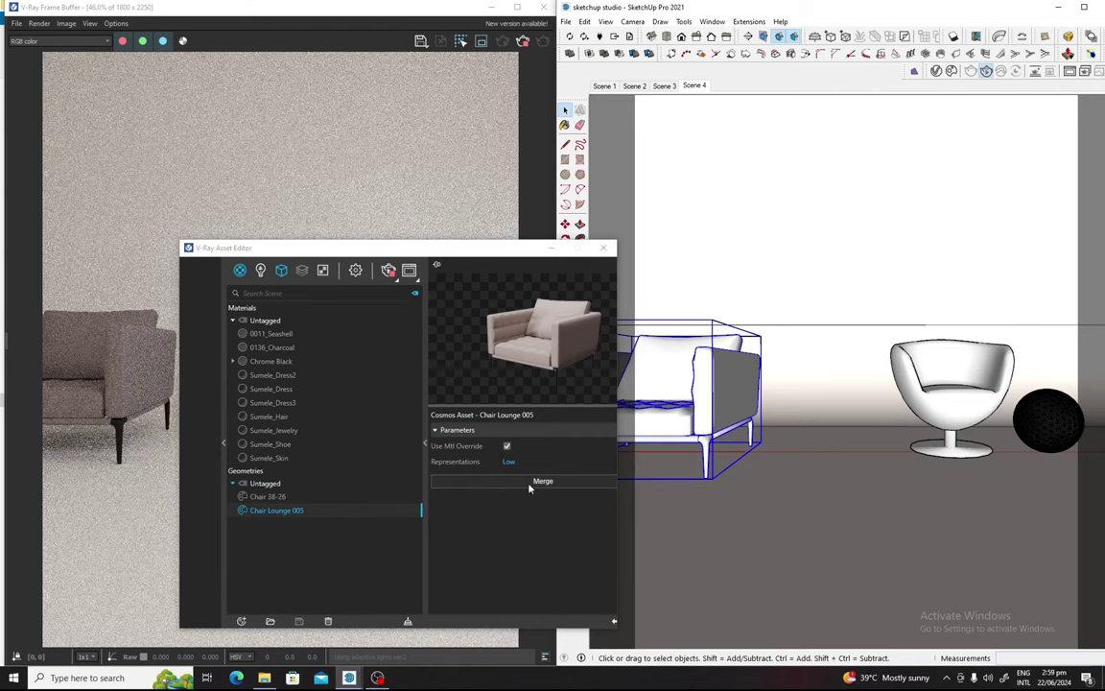
{"action": "left_click", "coordinate": [541, 483]}
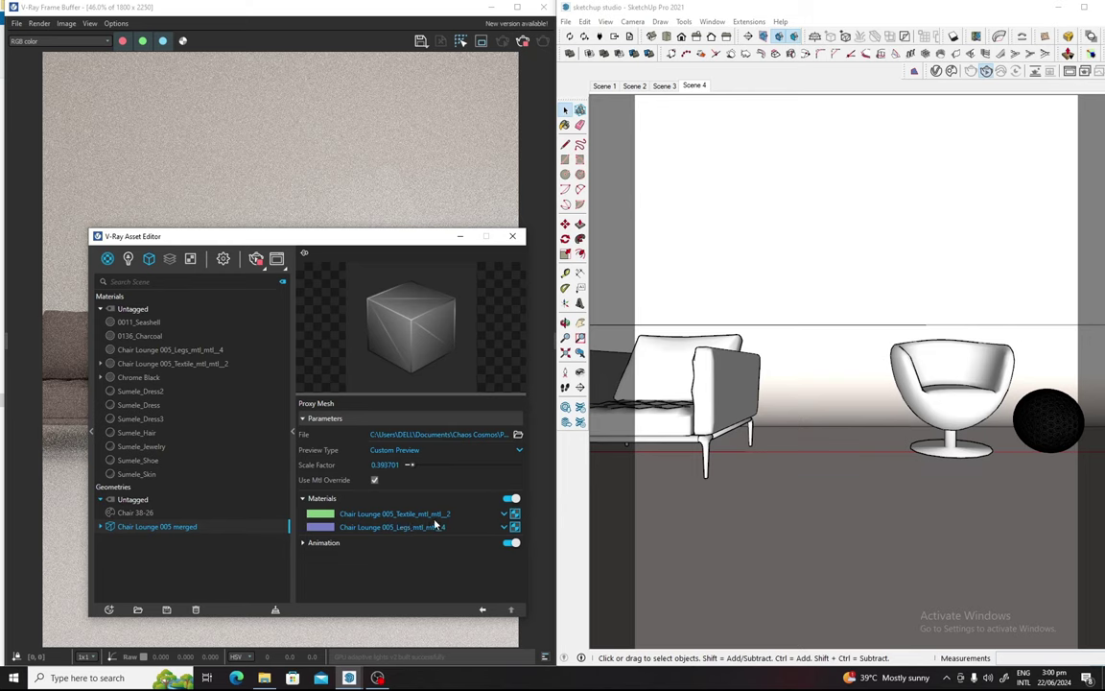
- Open the Chair Lounge 005_Textile material's settings
{"action": "left_click", "coordinate": [516, 514]}
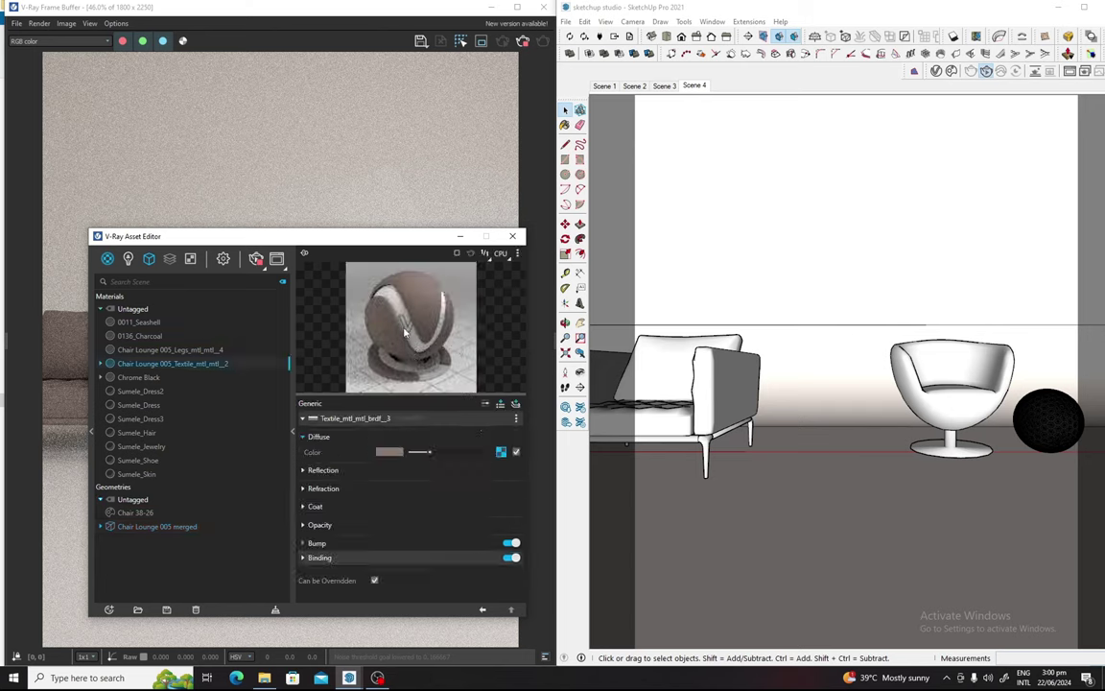
- Set the Textile diffuse colour to a lighter salmon tone (RGB 0.573/0.441/0.392)
{"action": "left_click", "coordinate": [387, 452]}
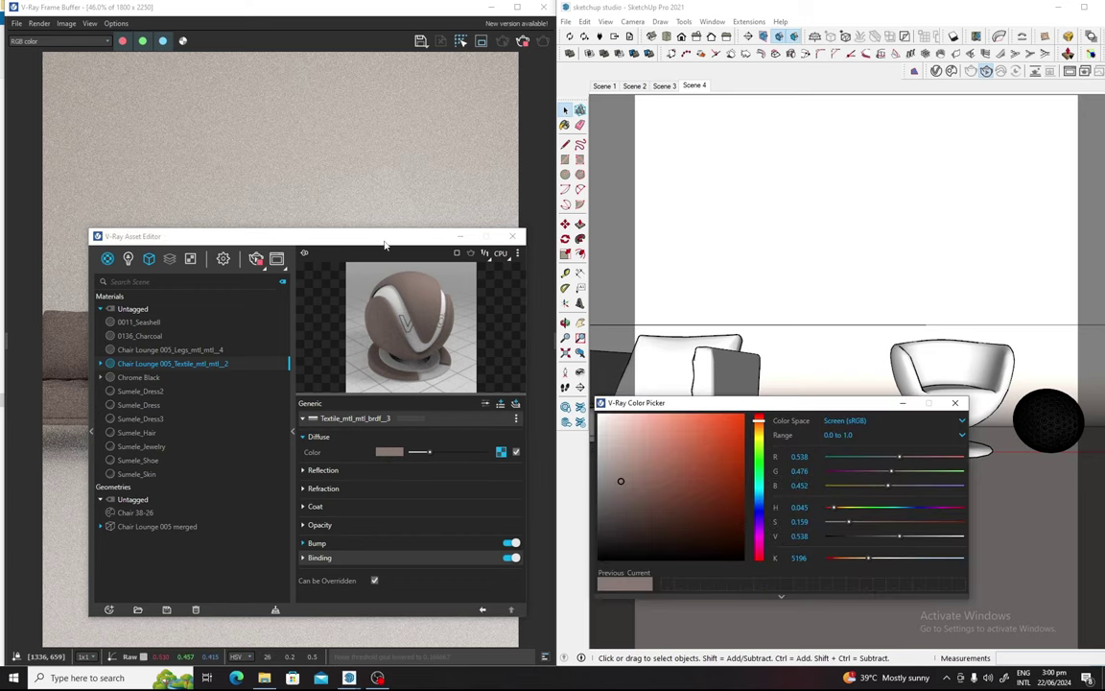
{"action": "left_click_drag", "start_coordinate": [412, 236], "coordinate": [1012, 116]}
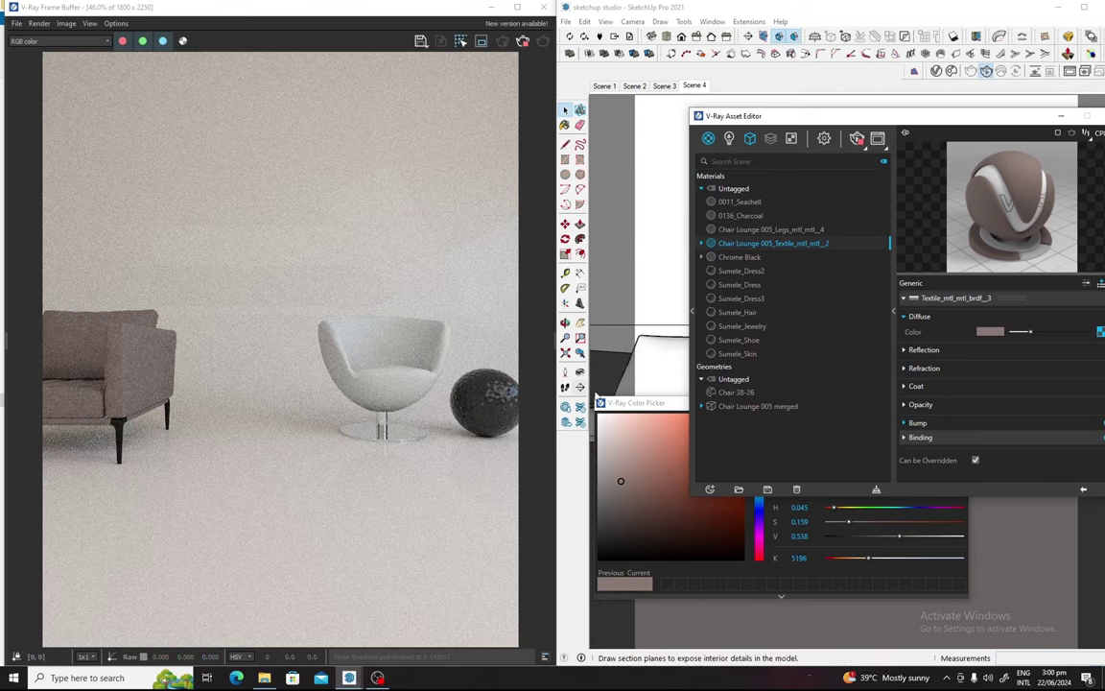
{"action": "scroll", "coordinate": [369, 418], "scroll_direction": "down", "scroll_amount": 3}
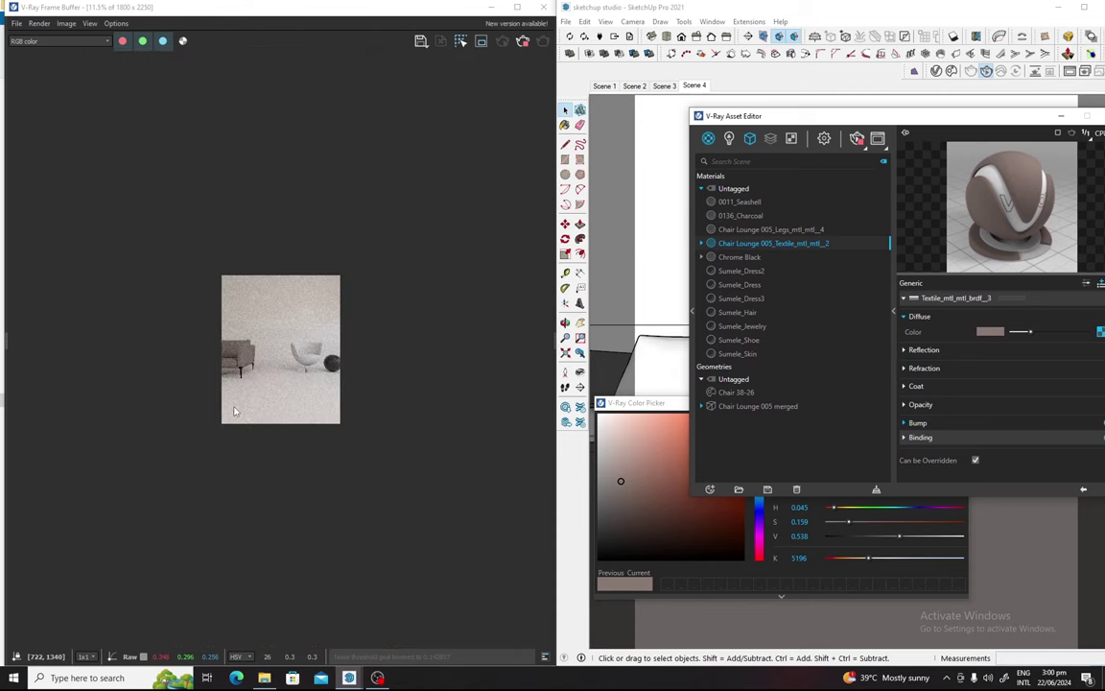
{"action": "scroll", "coordinate": [234, 407], "scroll_direction": "up", "scroll_amount": 2}
{"action": "scroll", "coordinate": [239, 382], "scroll_direction": "up", "scroll_amount": 2}
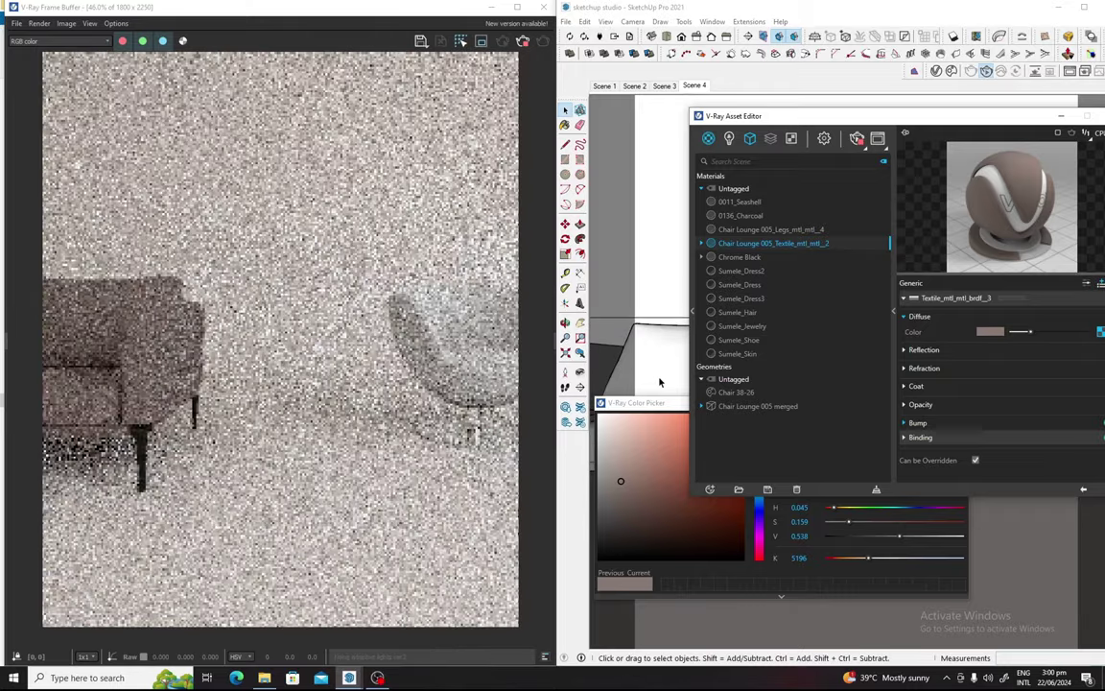
{"action": "middle_click_drag", "start_coordinate": [659, 382], "coordinate": [845, 377]}
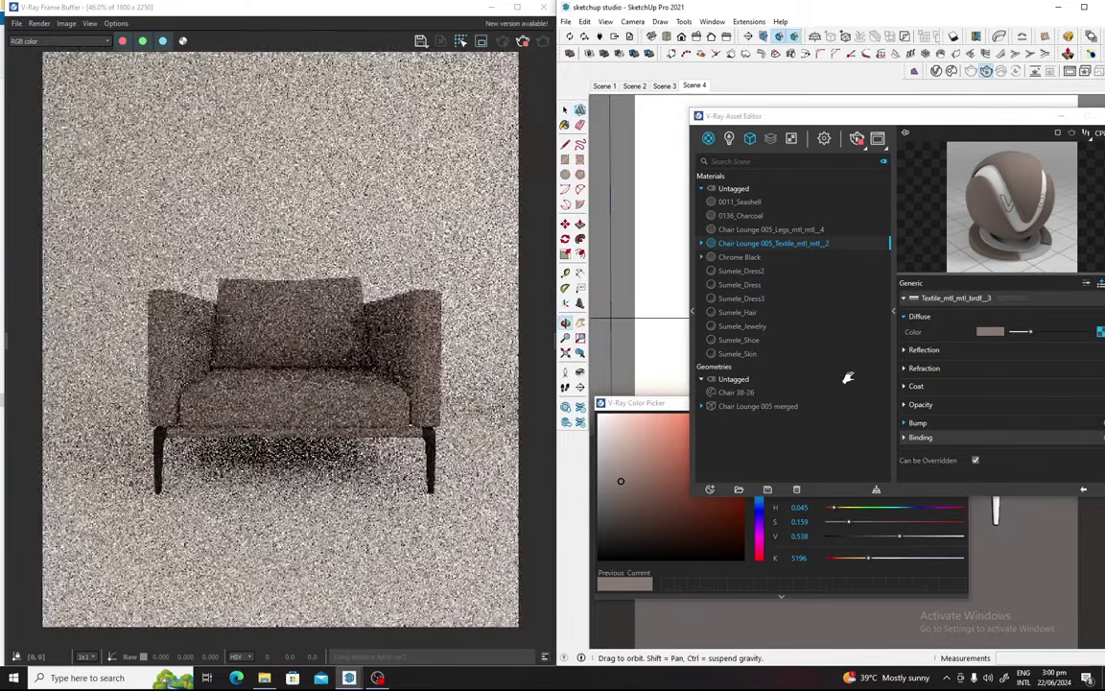
{"action": "left_click_drag", "start_coordinate": [643, 409], "coordinate": [657, 401]}
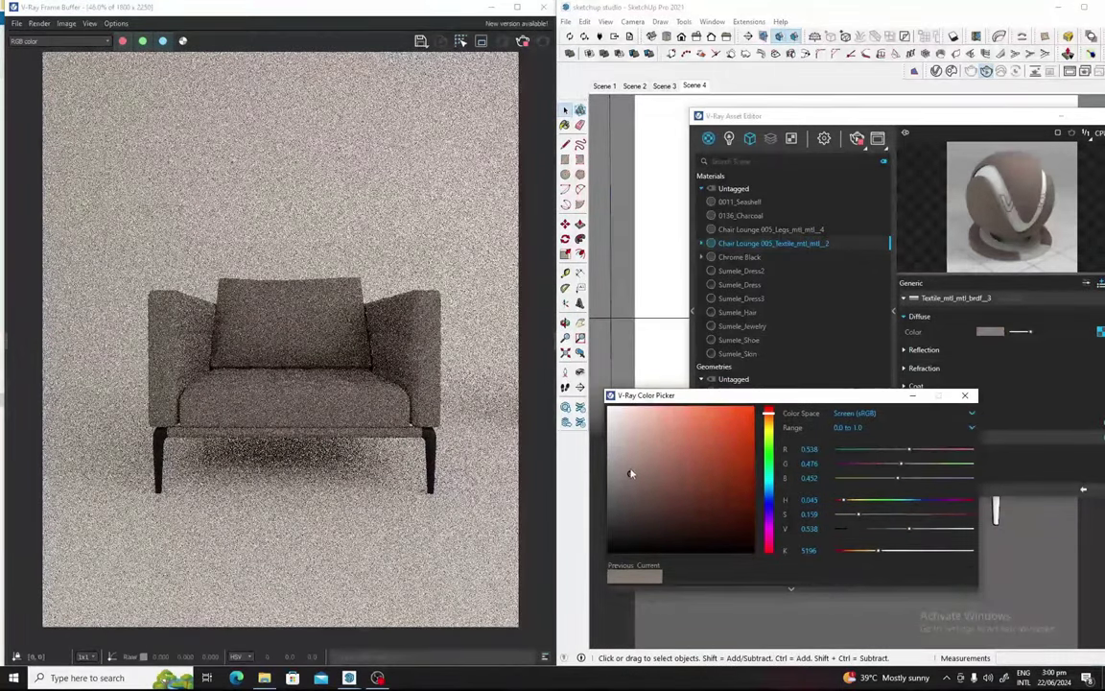
{"action": "mouse_move", "coordinate": [630, 473]}
{"action": "left_mouse_down"}
{"action": "mouse_move", "coordinate": [688, 421]}
{"action": "mouse_move", "coordinate": [639, 414]}
{"action": "mouse_move", "coordinate": [653, 468]}
{"action": "left_mouse_up"}
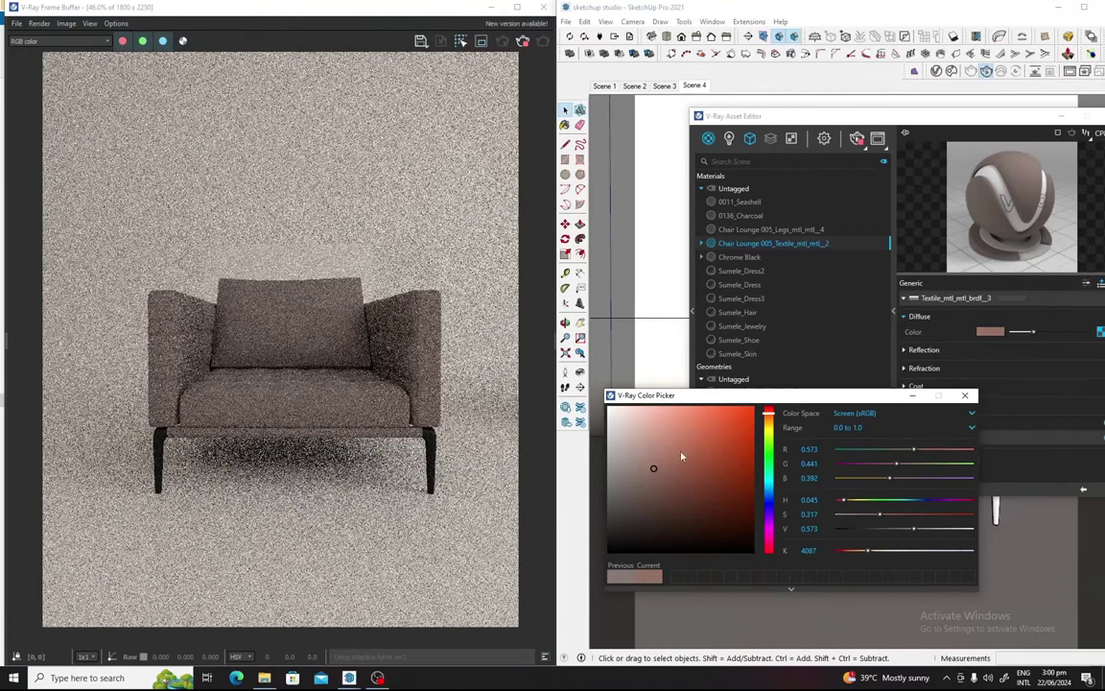
{"action": "left_click", "coordinate": [965, 396]}
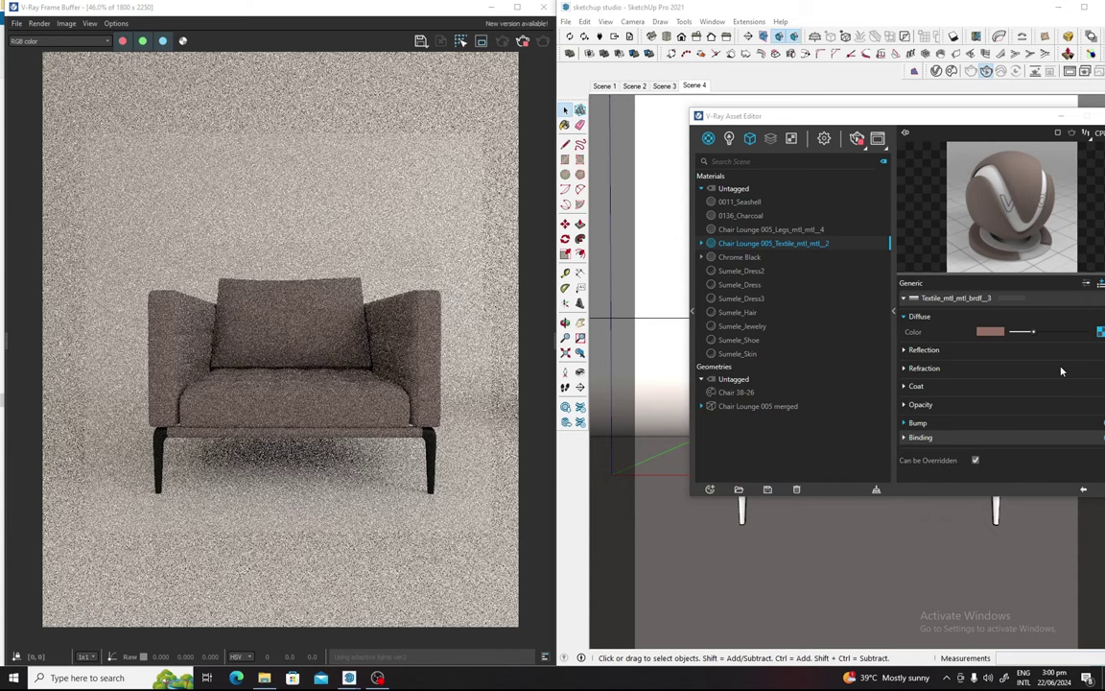
{"action": "left_click_drag", "start_coordinate": [958, 117], "coordinate": [787, 133]}
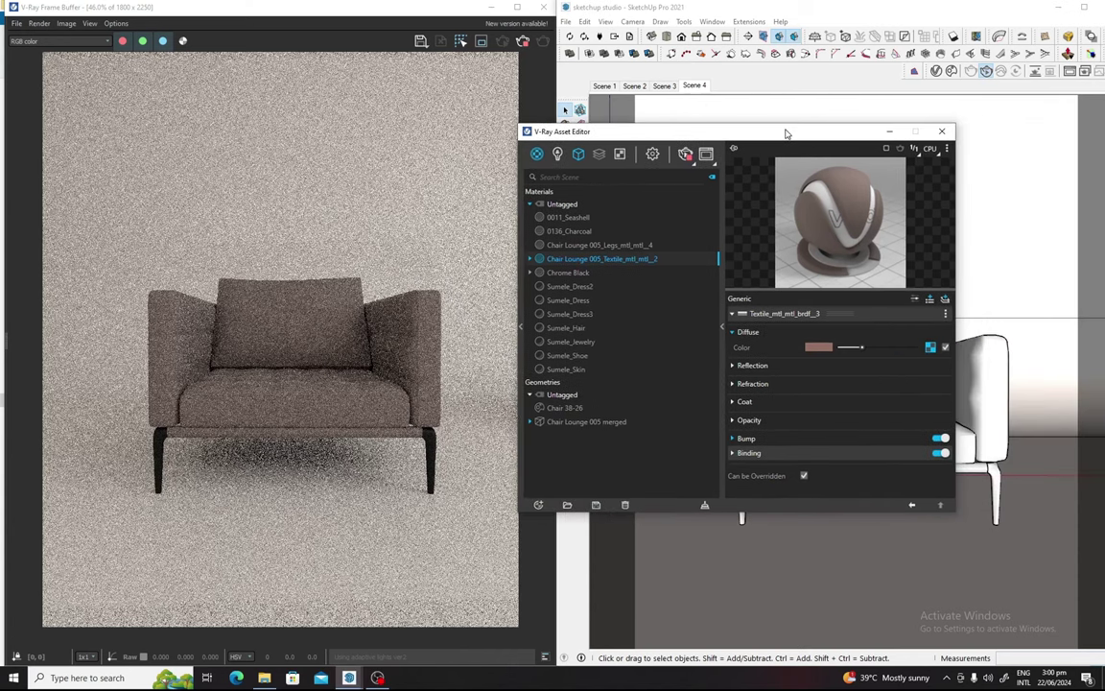
- Give the Textile diffuse a Bitmap texture, replacing the purple fabric image with the yellow one
{"action": "left_click", "coordinate": [930, 347]}
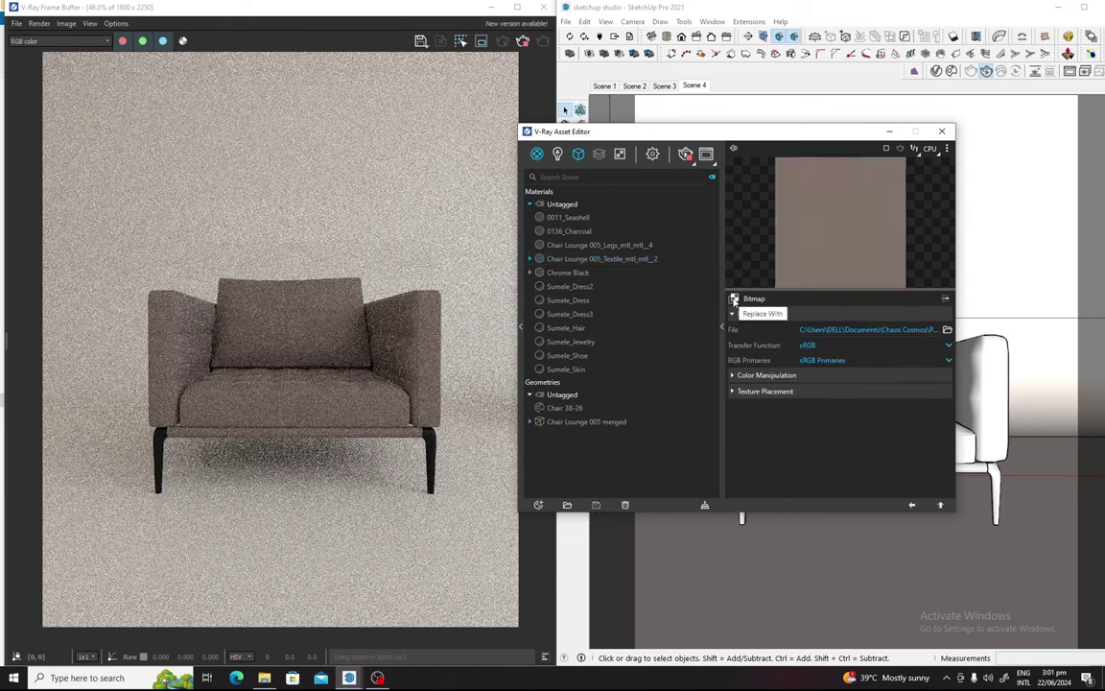
{"action": "left_click", "coordinate": [734, 300]}
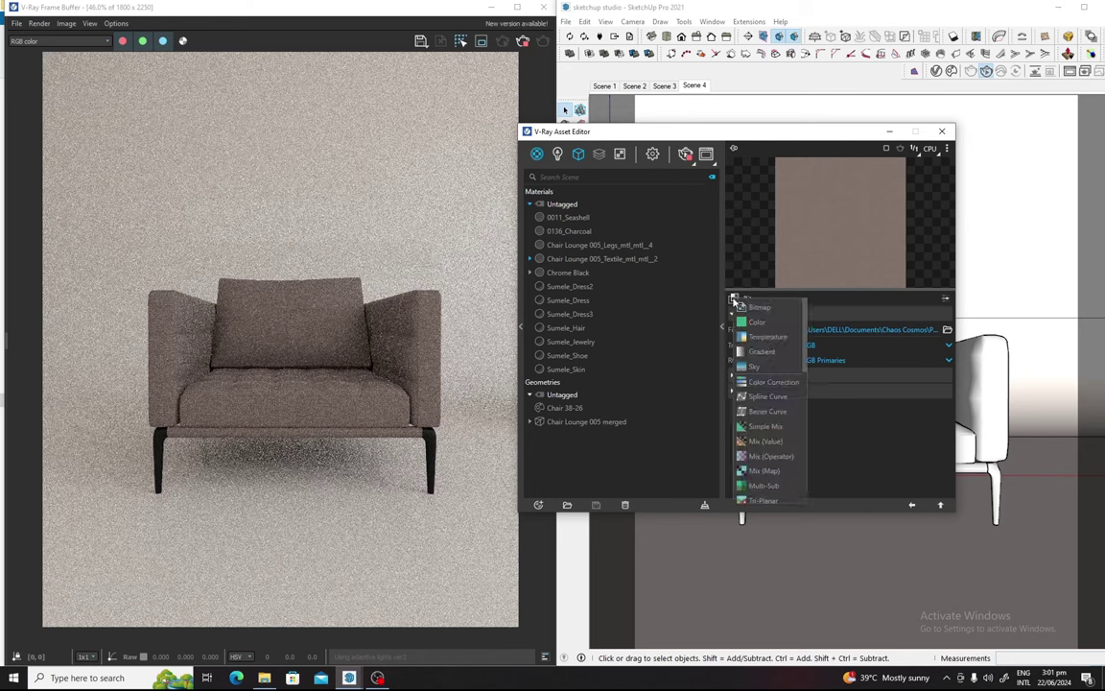
{"action": "left_click", "coordinate": [756, 309]}
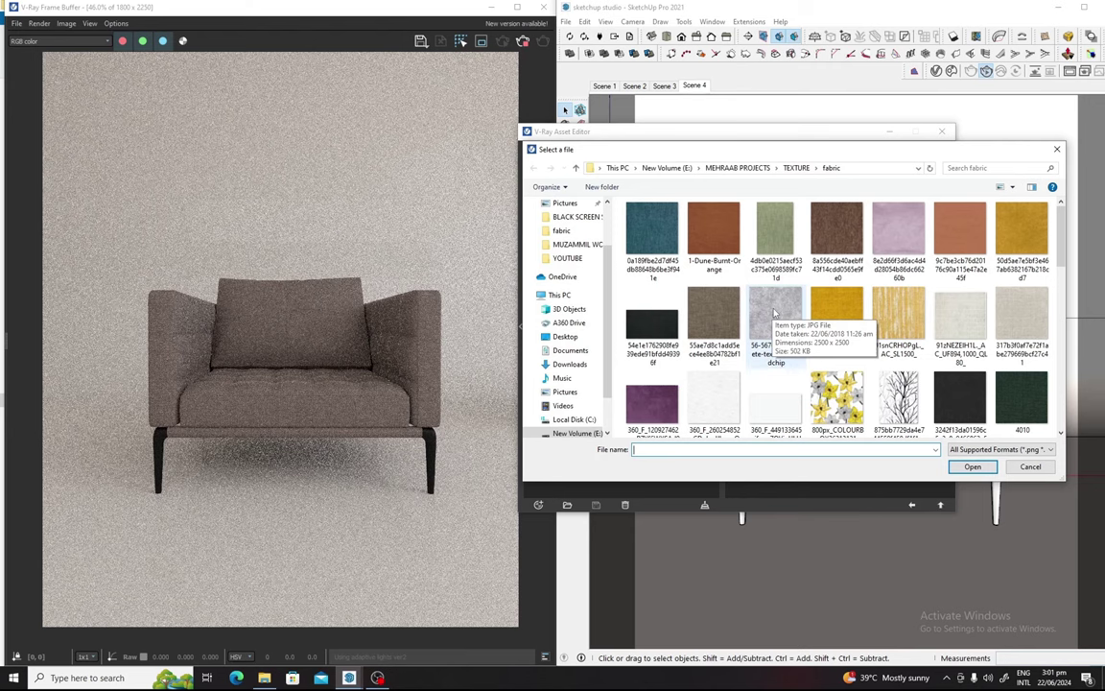
{"action": "double_click", "coordinate": [650, 408]}
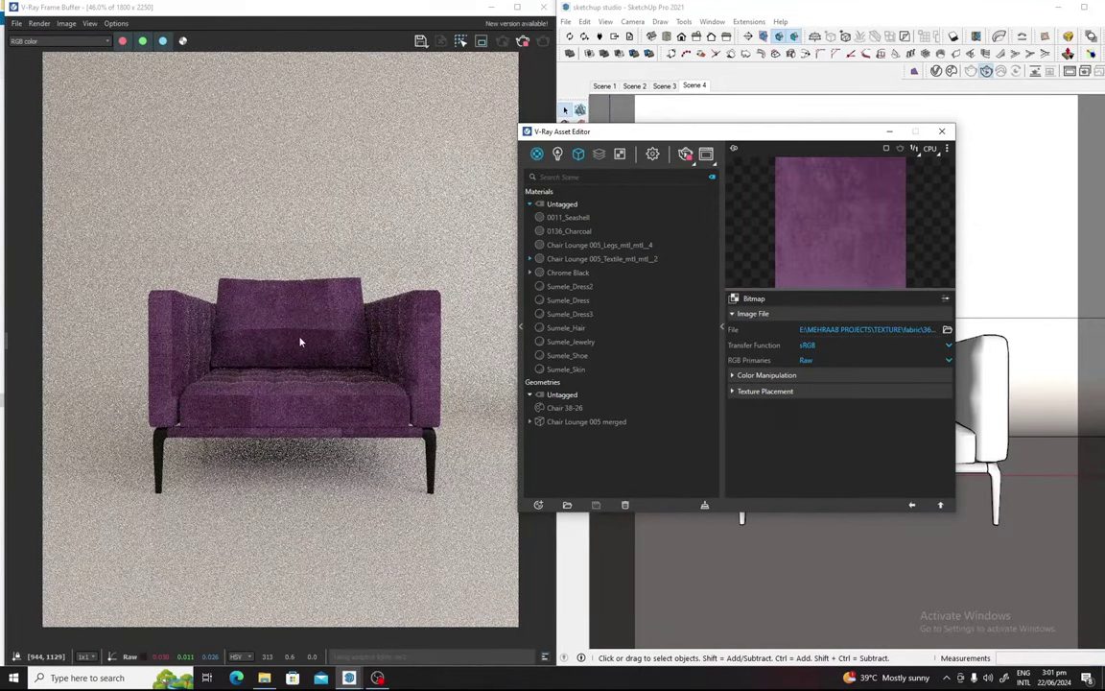
{"action": "left_click", "coordinate": [948, 330]}
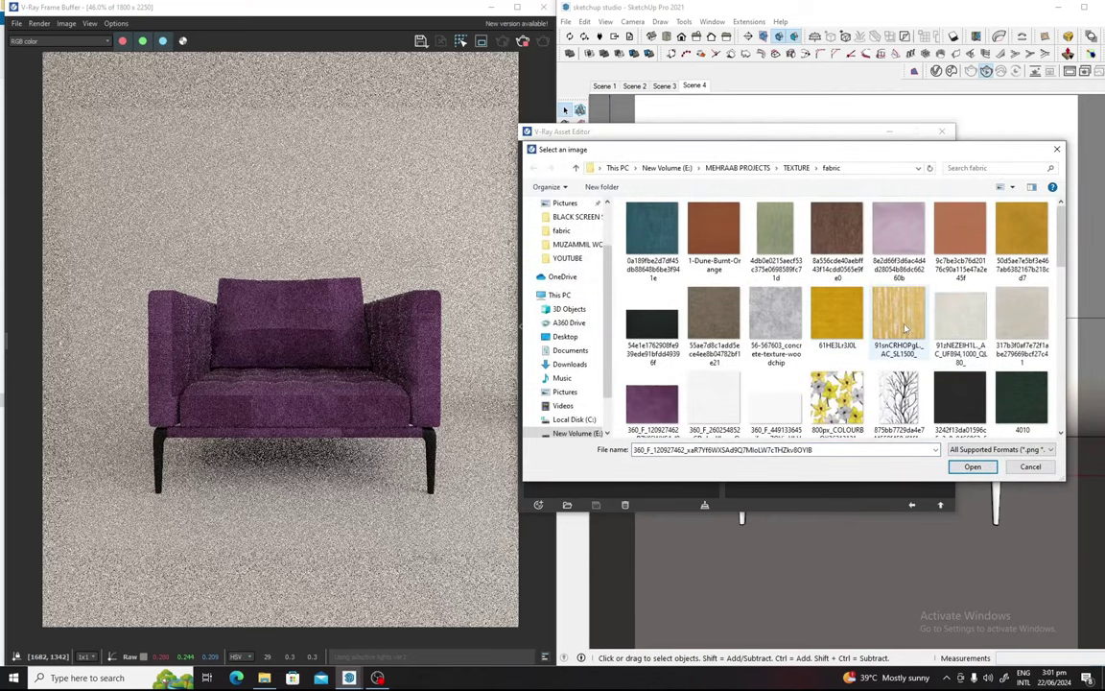
{"action": "double_click", "coordinate": [902, 321]}
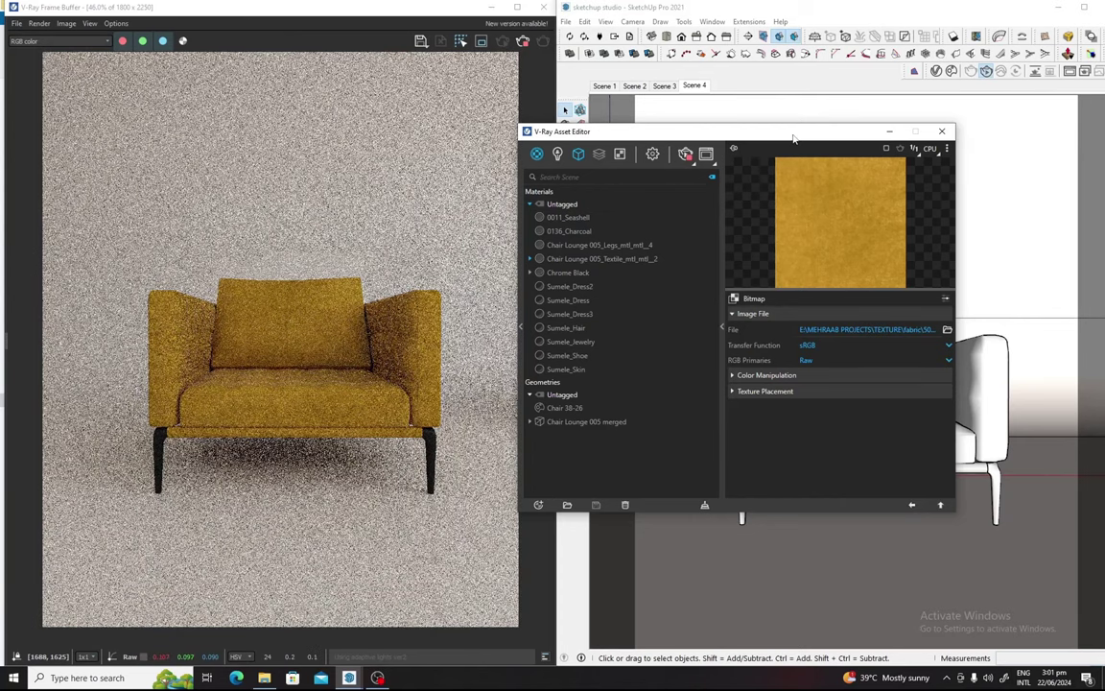
{"action": "left_click_drag", "start_coordinate": [913, 507], "coordinate": [749, 569]}
{"action": "left_click", "coordinate": [745, 579]}
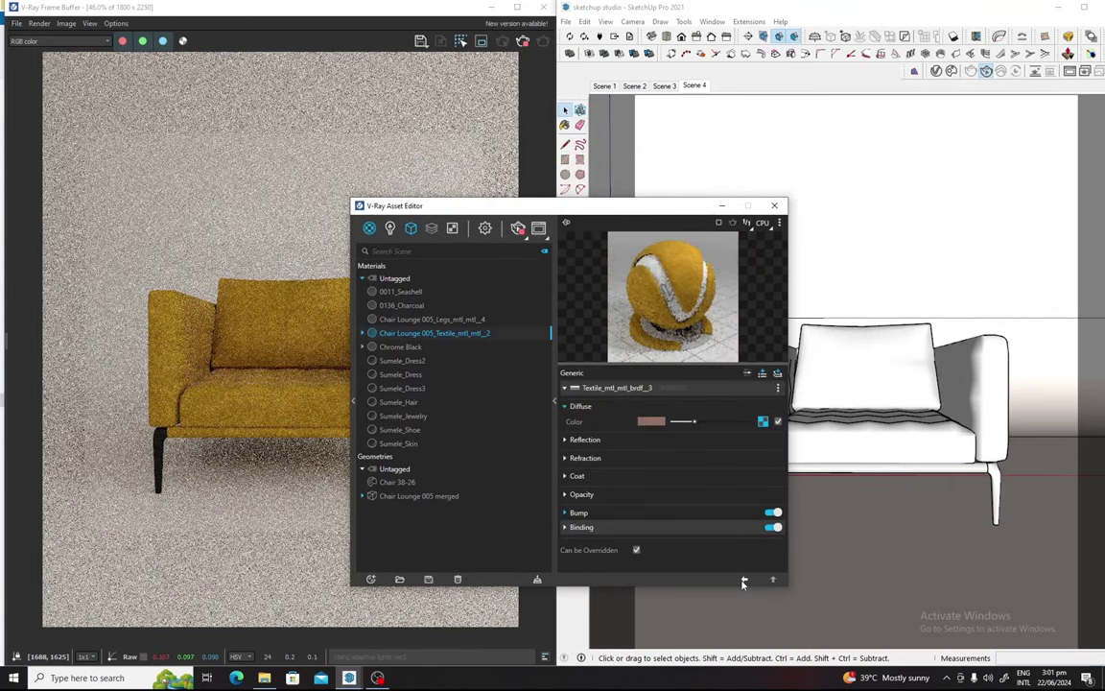
{"action": "left_click_drag", "start_coordinate": [480, 205], "coordinate": [559, 235]}
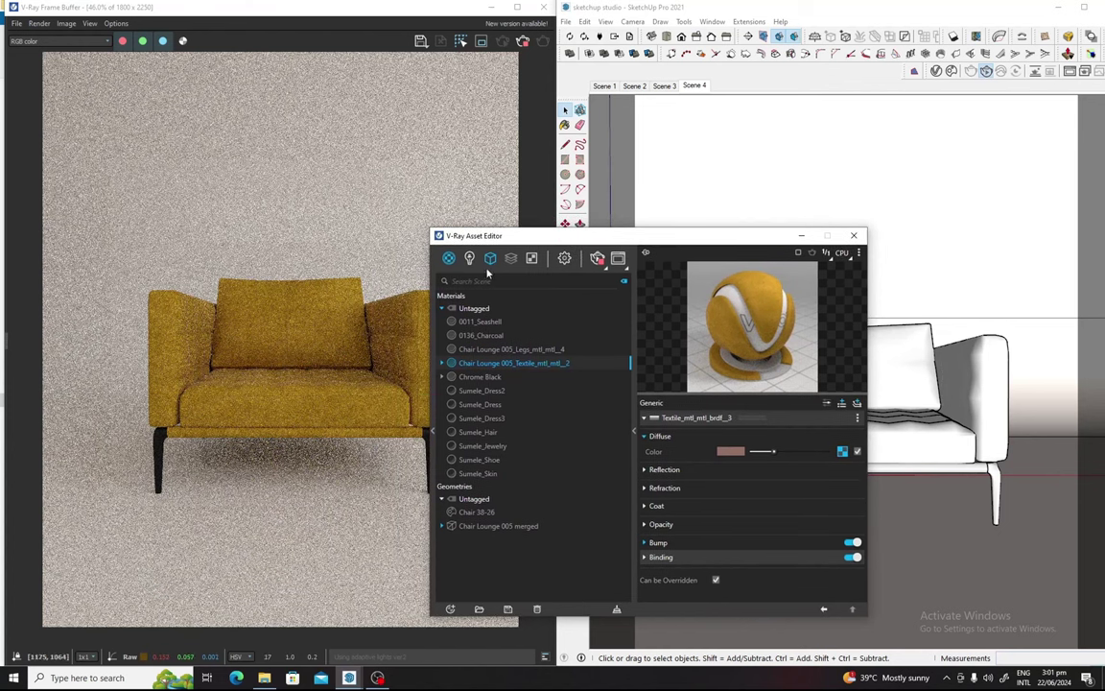
{"action": "left_click_drag", "start_coordinate": [779, 241], "coordinate": [584, 247]}
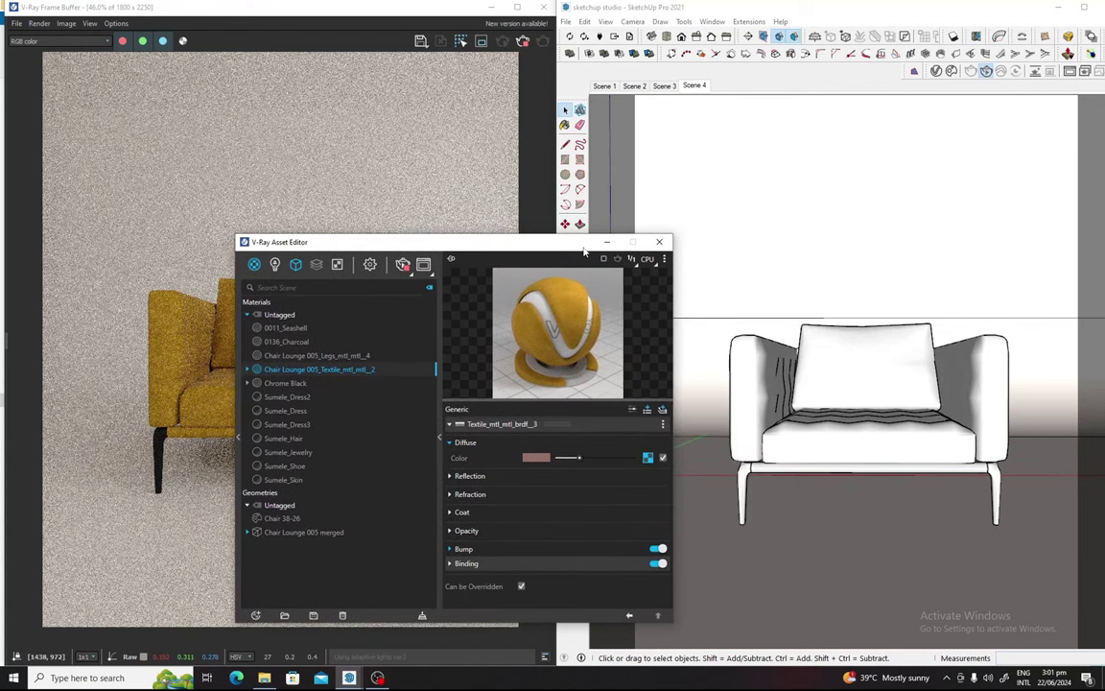